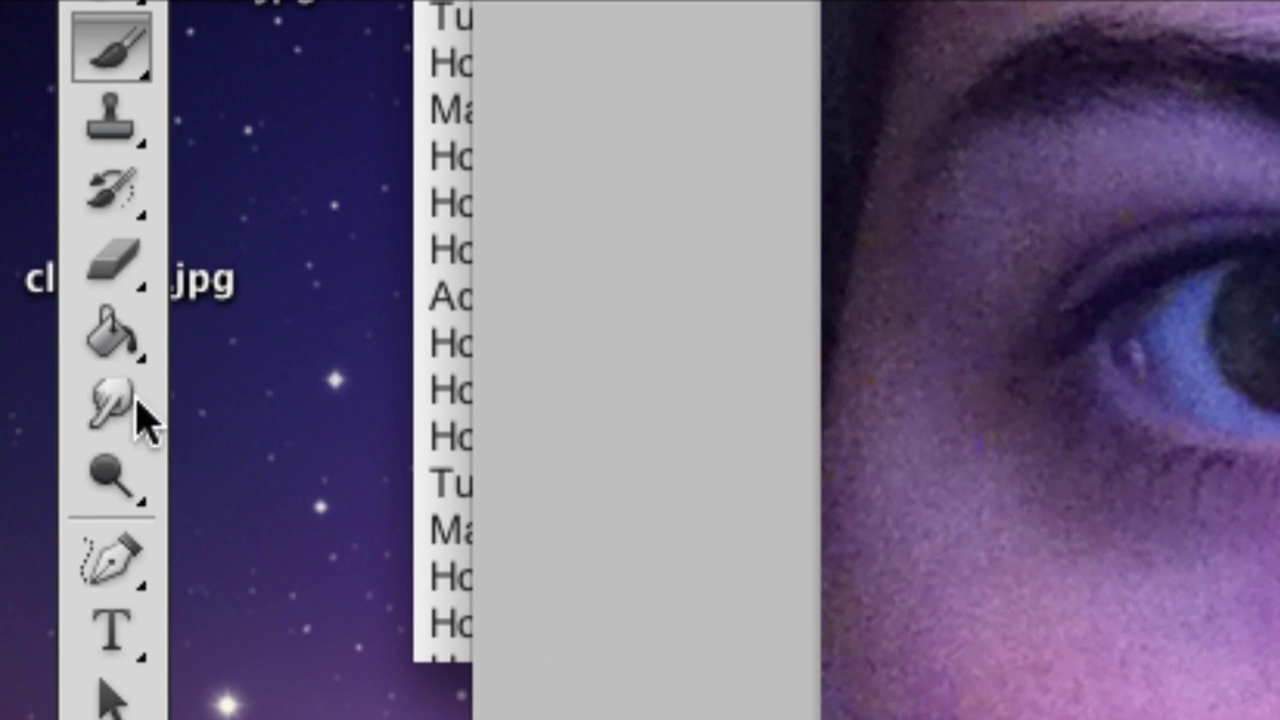
# Select the Dodge tool from the toning tools flyout
pyautogui.click(110, 402)
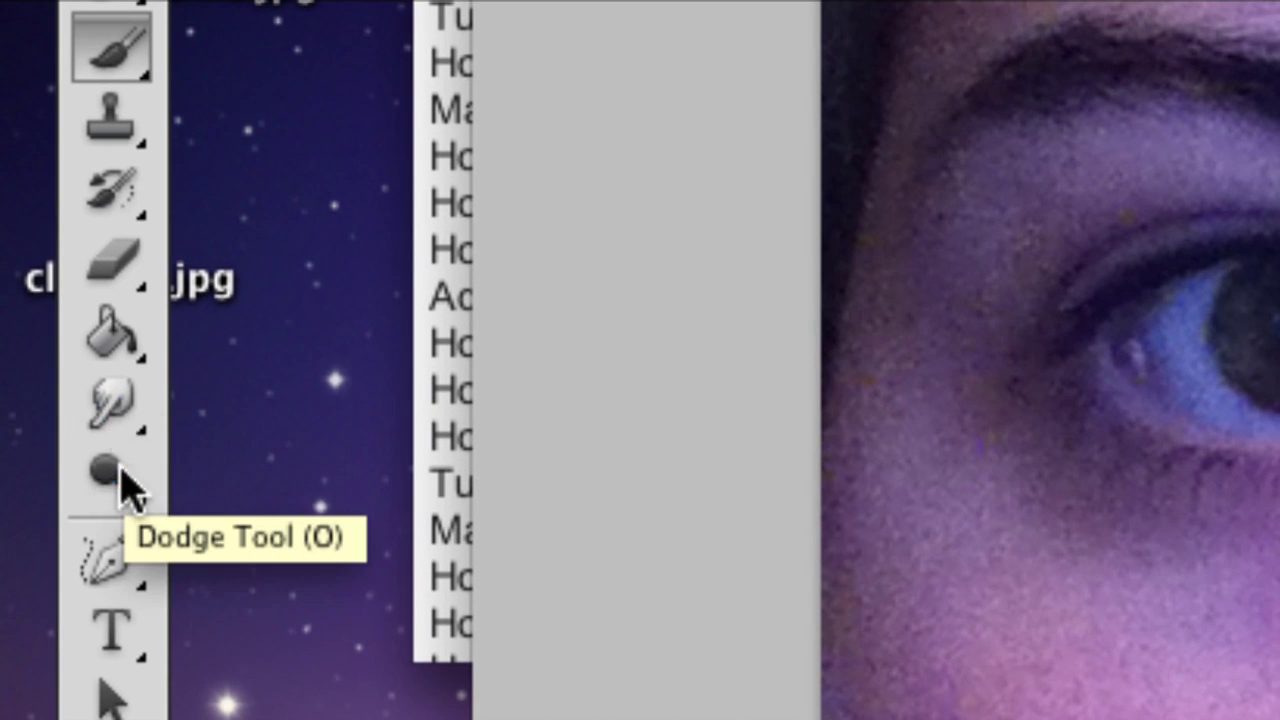
pyautogui.click(128, 484)
pyautogui.click(128, 484)
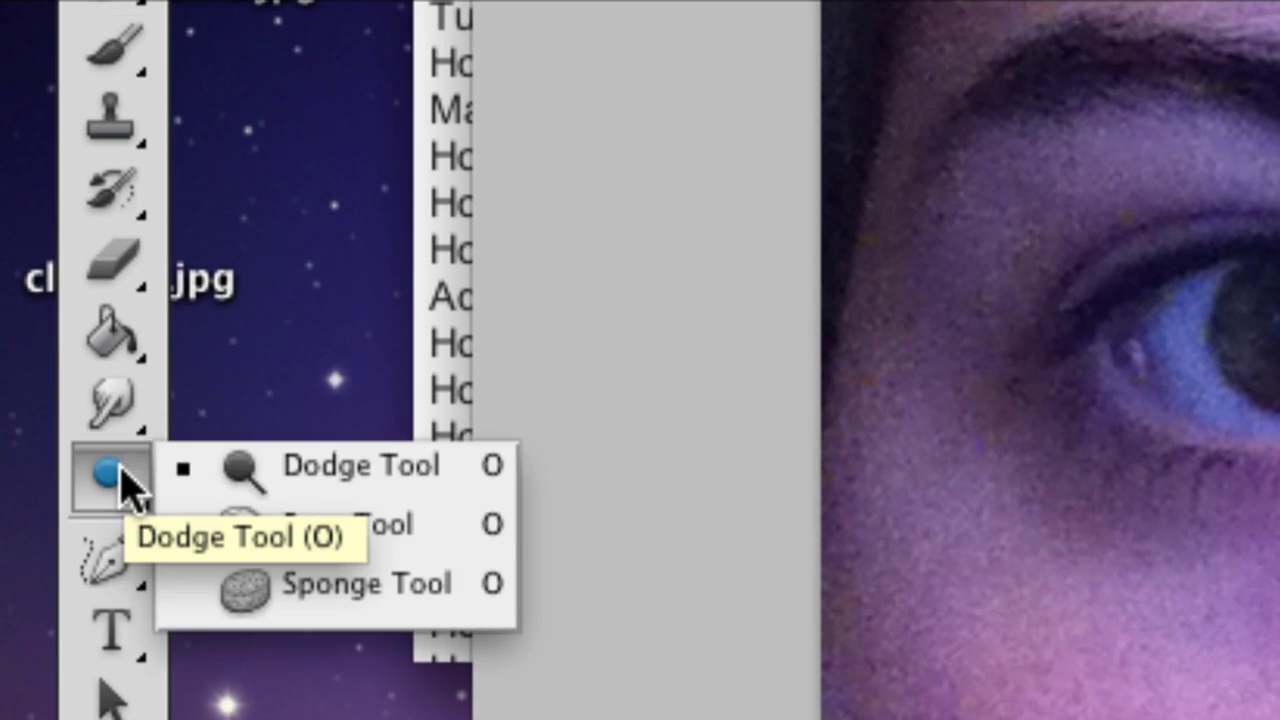
pyautogui.click(305, 468)
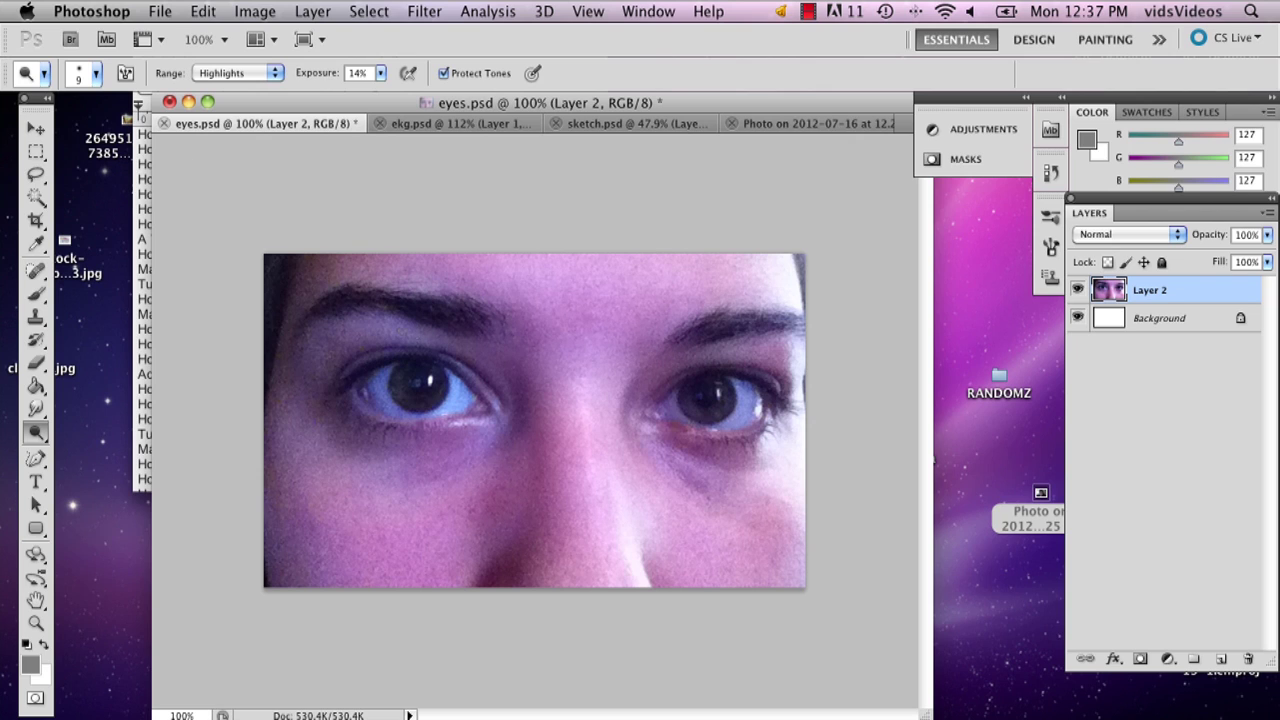
# Set the Dodge brush to a soft 16 px tip
pyautogui.rightClick(446, 366)
pyautogui.scroll(-5, 633, 497)
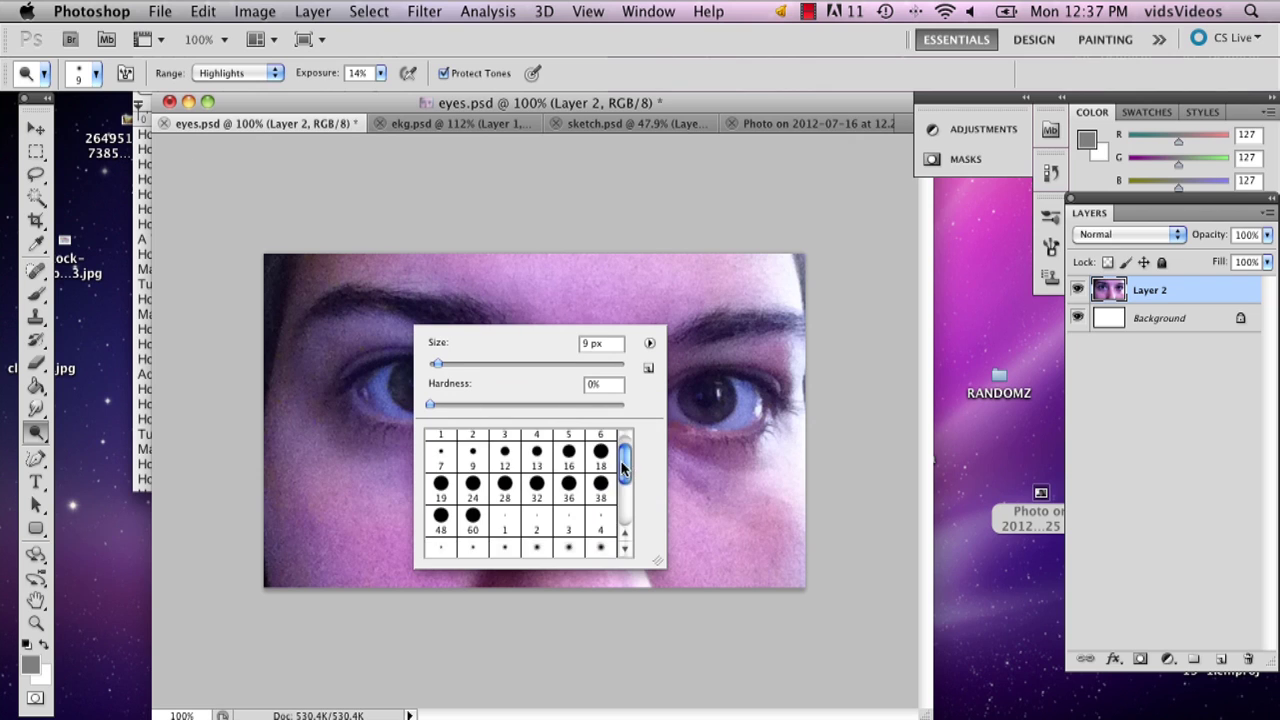
pyautogui.click(602, 476)
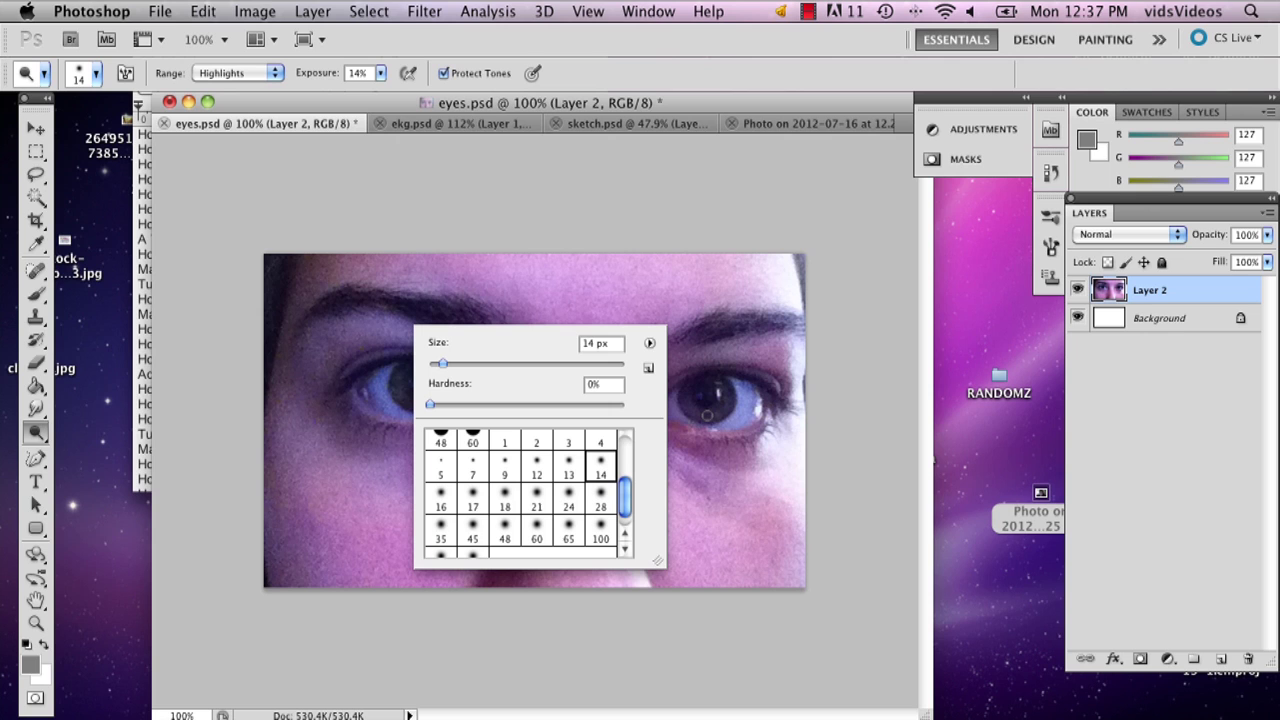
pyautogui.click(442, 507)
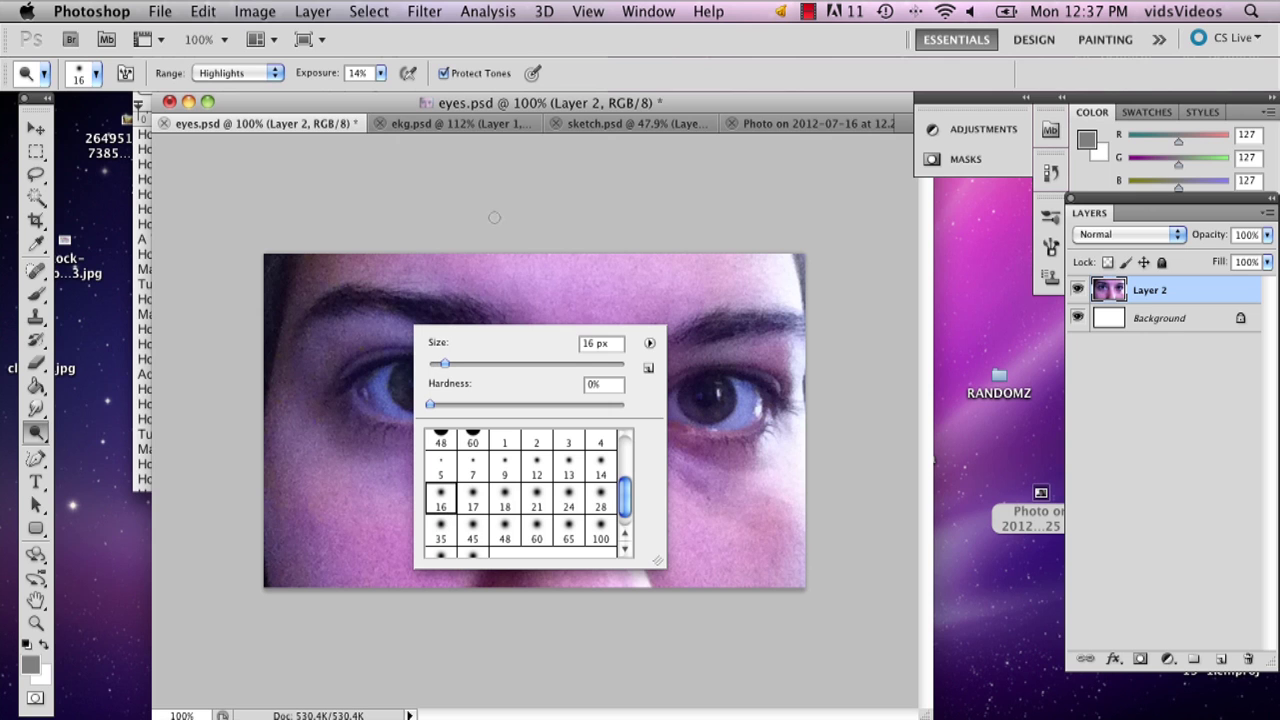
pyautogui.click(532, 107)
# Zoom in twice on the left eye to about 300% with the Zoom tool
pyautogui.click(36, 622)
pyautogui.click(435, 396)
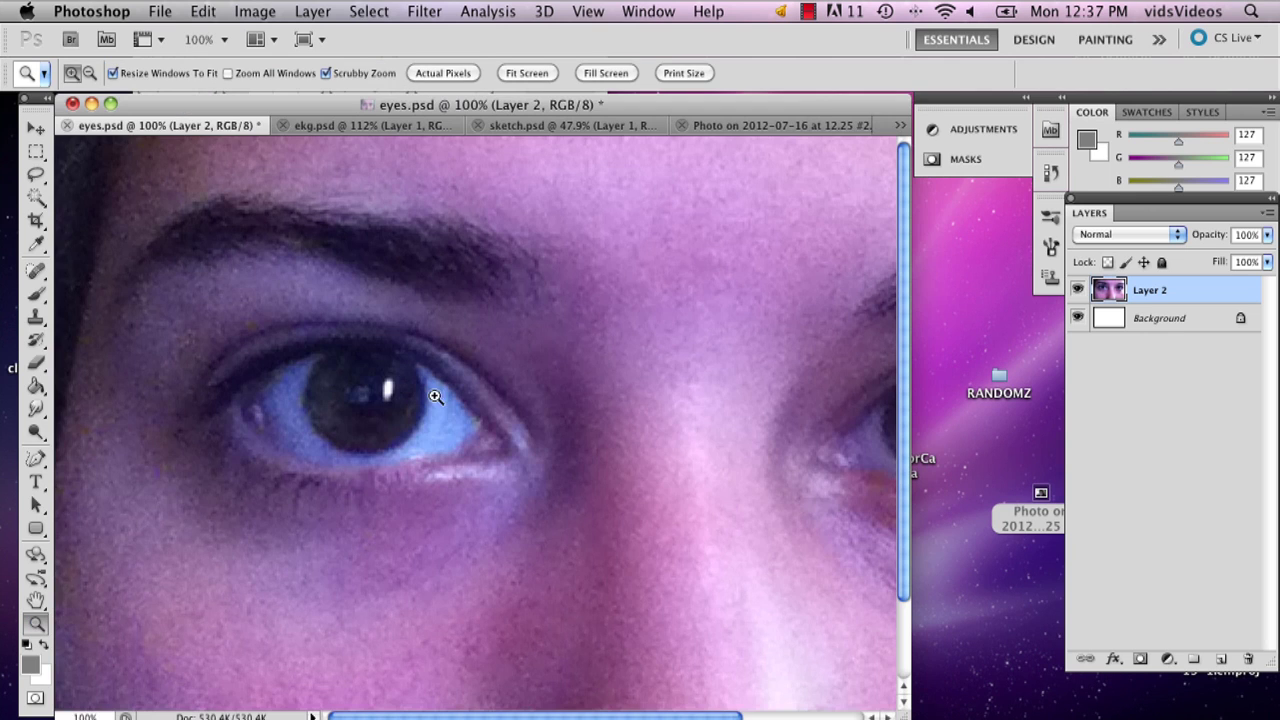
pyautogui.click(279, 390)
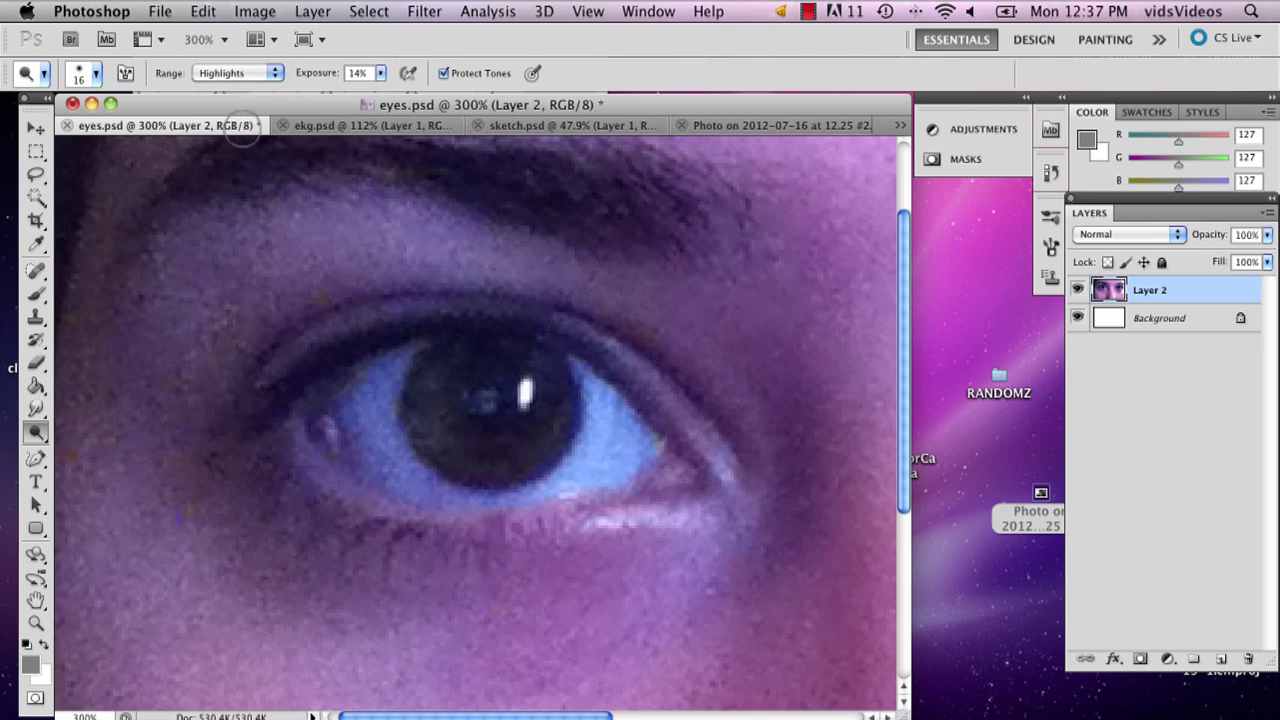
# Test Dodge range options on the pupil and raise exposure to 49%
pyautogui.click(270, 76)
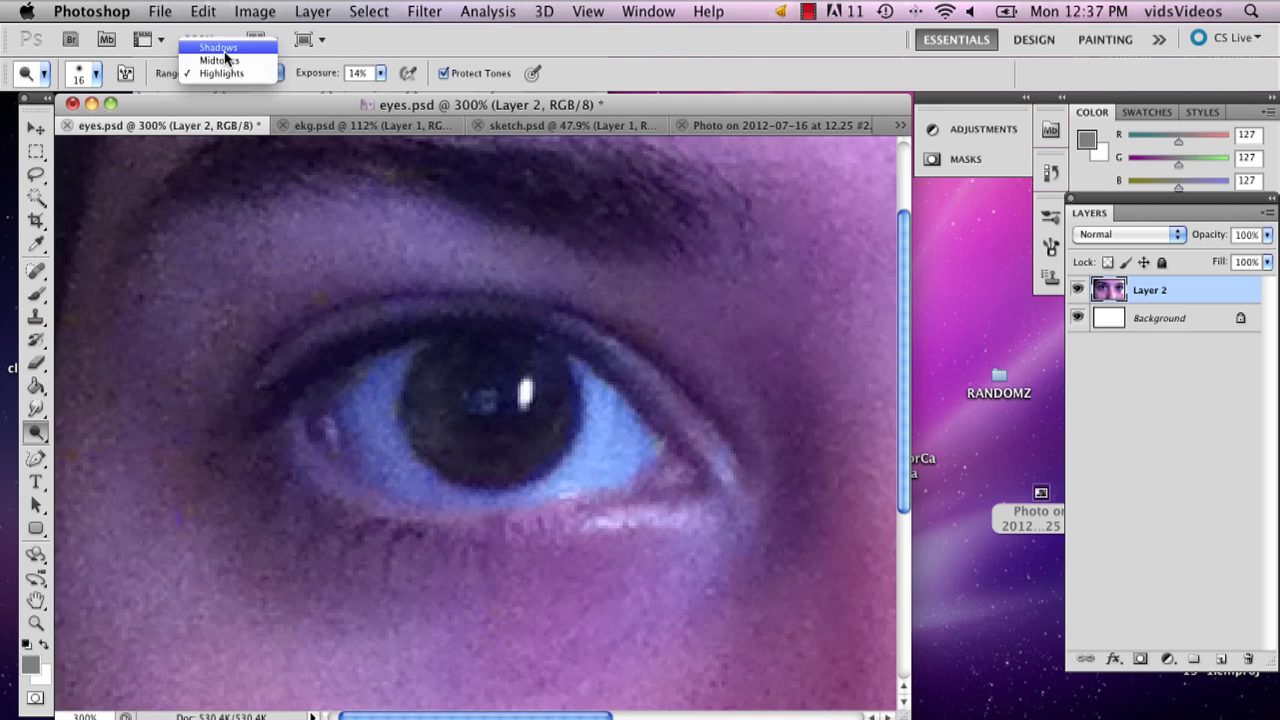
pyautogui.click(272, 76)
pyautogui.click(282, 78)
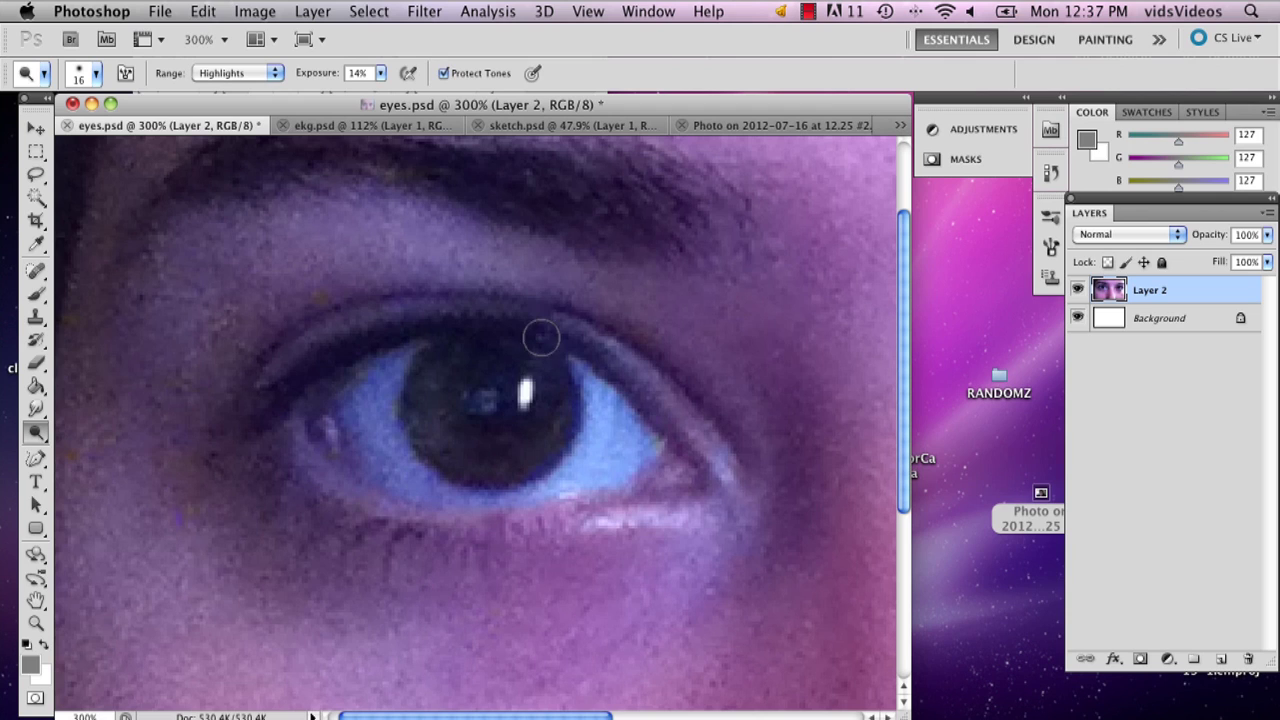
pyautogui.click(489, 404)
pyautogui.click(383, 77)
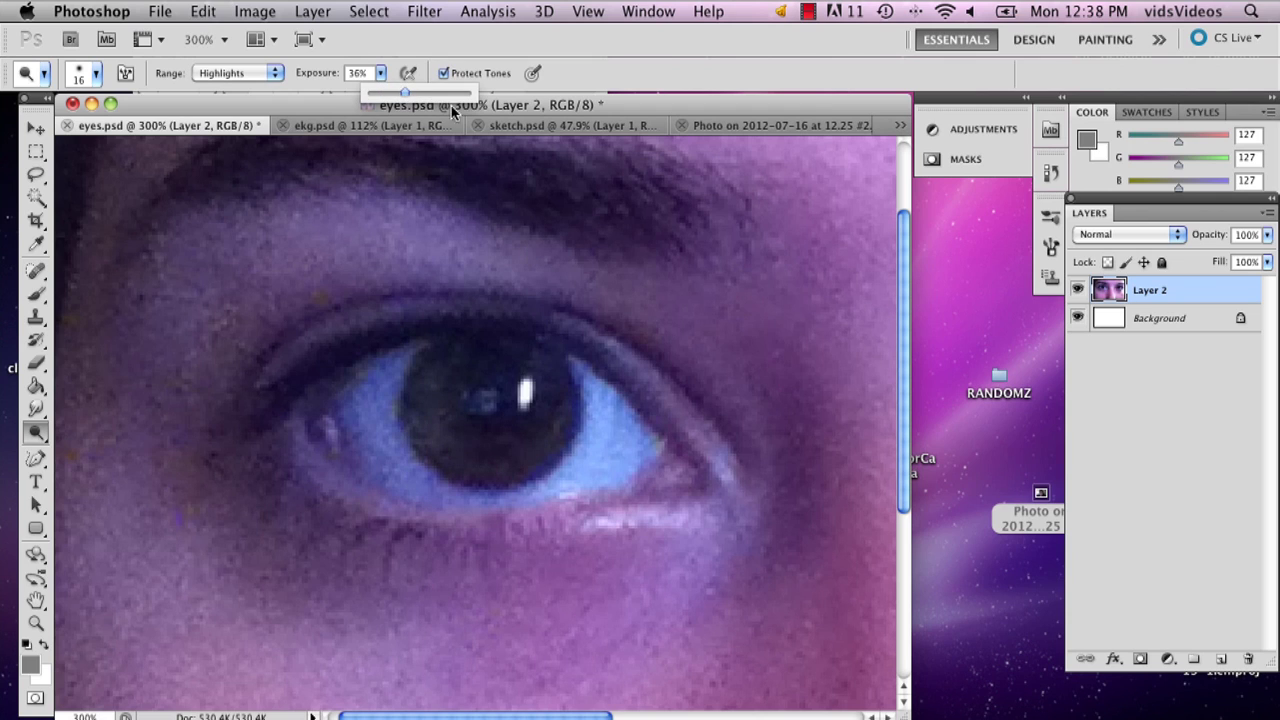
pyautogui.moveTo(415, 104); pyautogui.dragTo(428, 96)
pyautogui.click(447, 463)
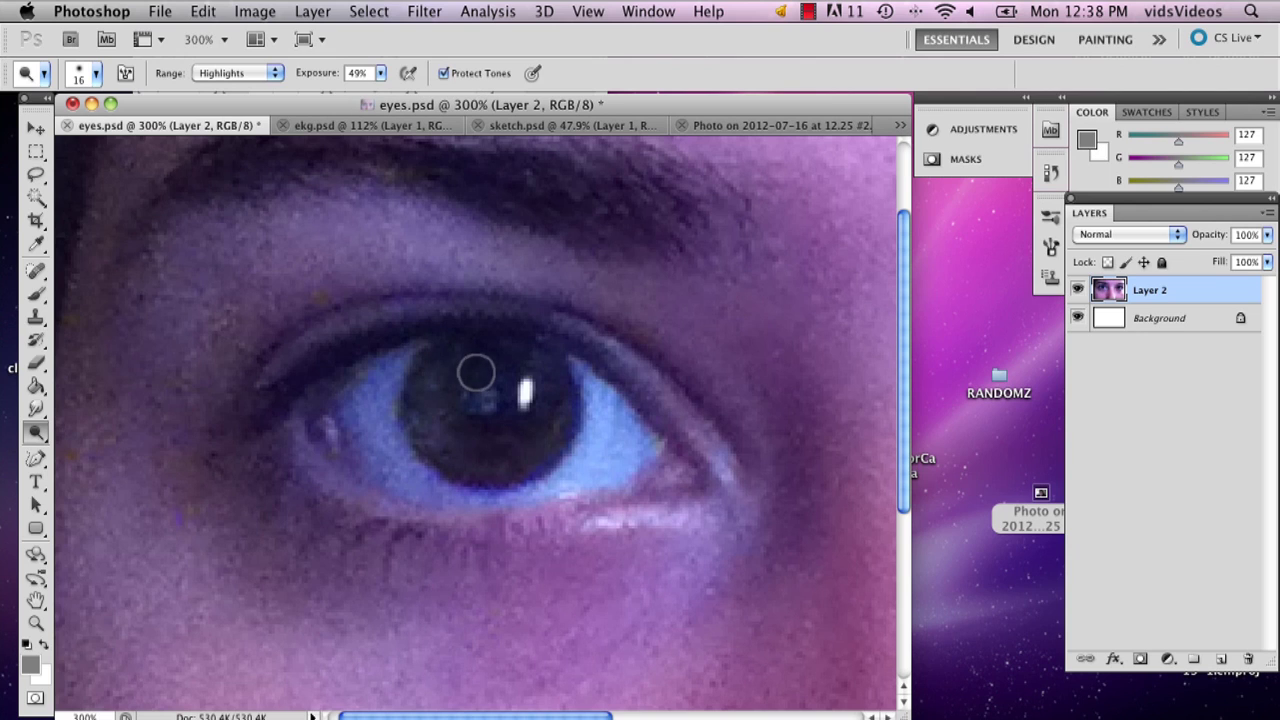
# Set Range to Shadows and Exposure to 67%, then dodge the left iris lighter
pyautogui.click(274, 73)
pyautogui.click(240, 45)
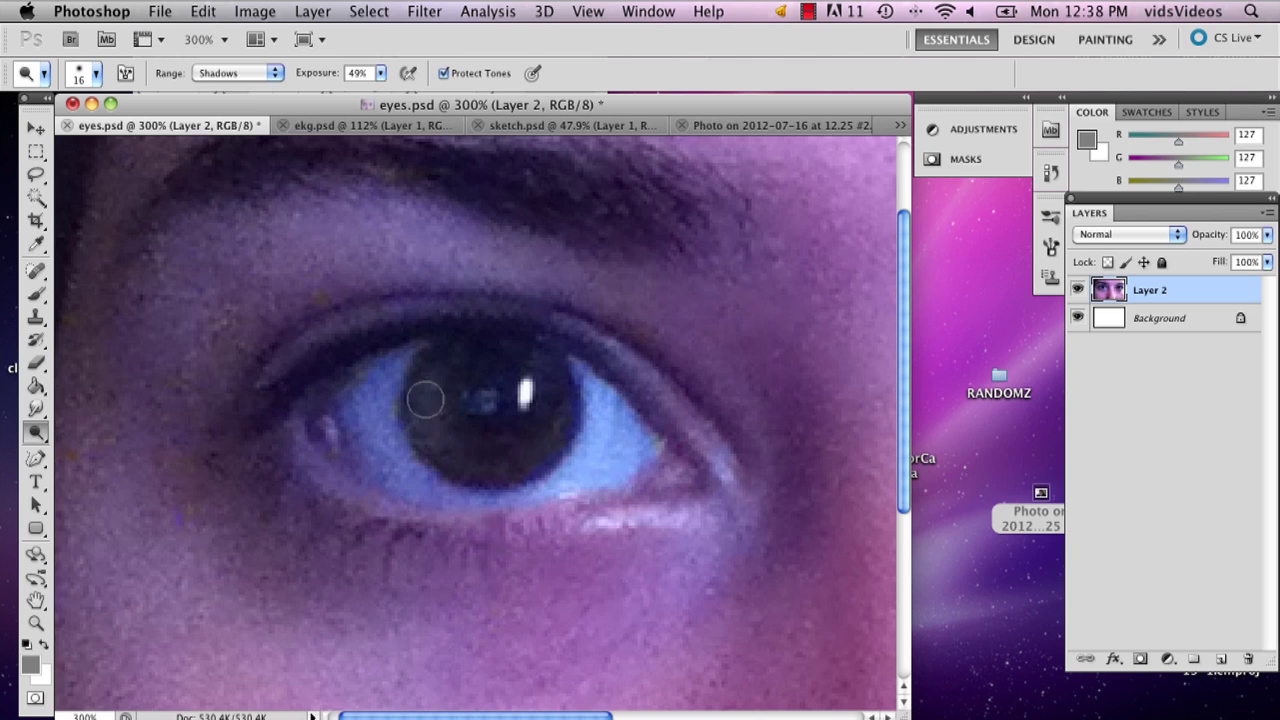
pyautogui.moveTo(423, 394); pyautogui.dragTo(434, 371)
pyautogui.hotkey('ctrl', 'z')
pyautogui.click(244, 80)
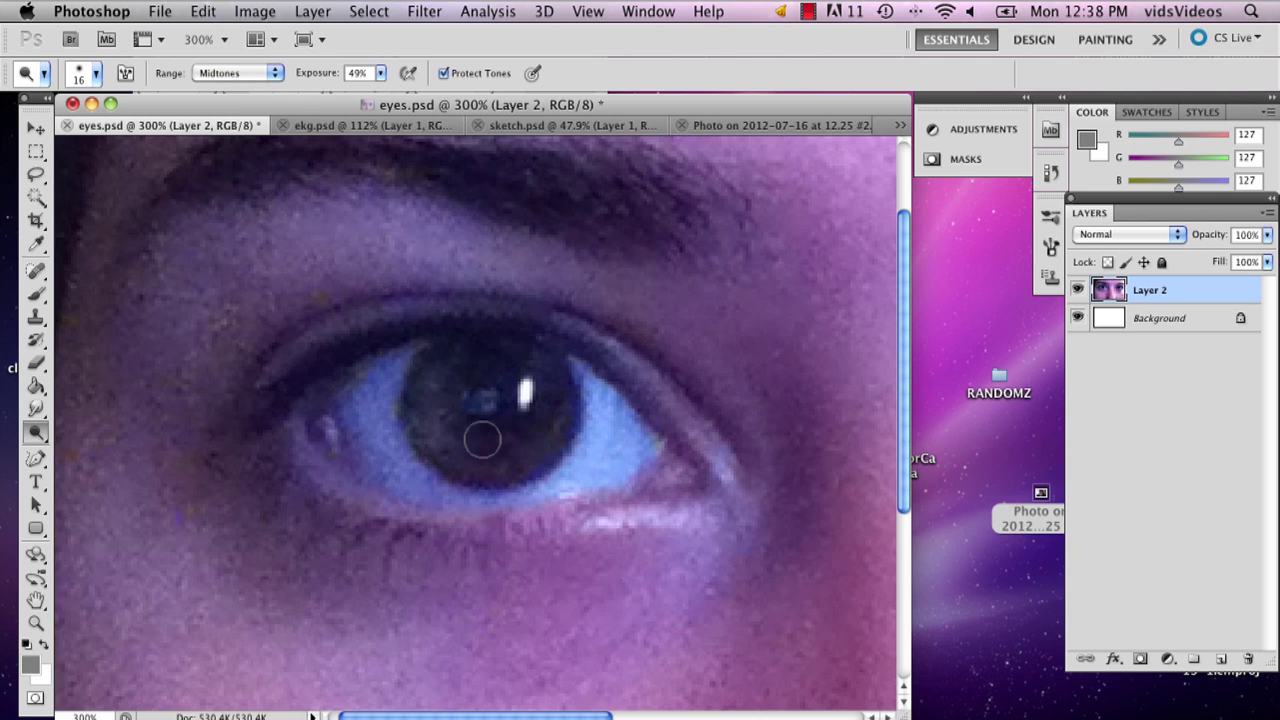
pyautogui.click(226, 72)
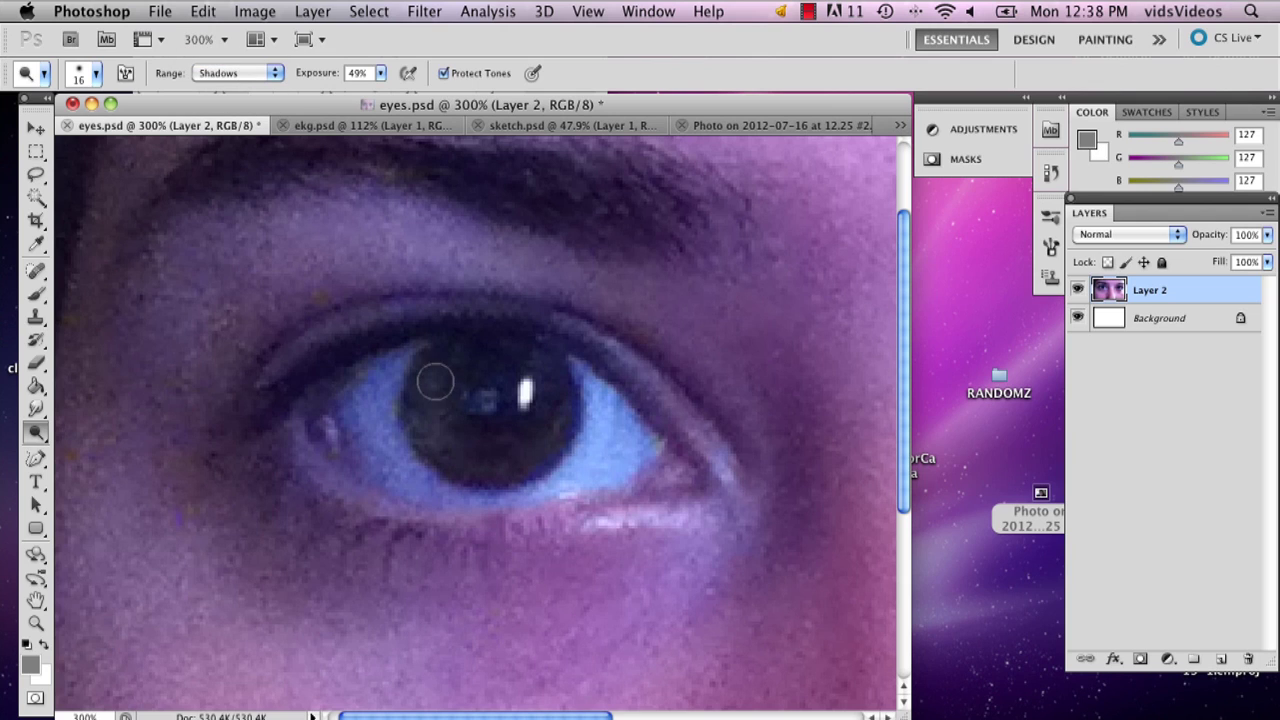
pyautogui.hotkey('ctrl', 'z')
pyautogui.click(380, 73)
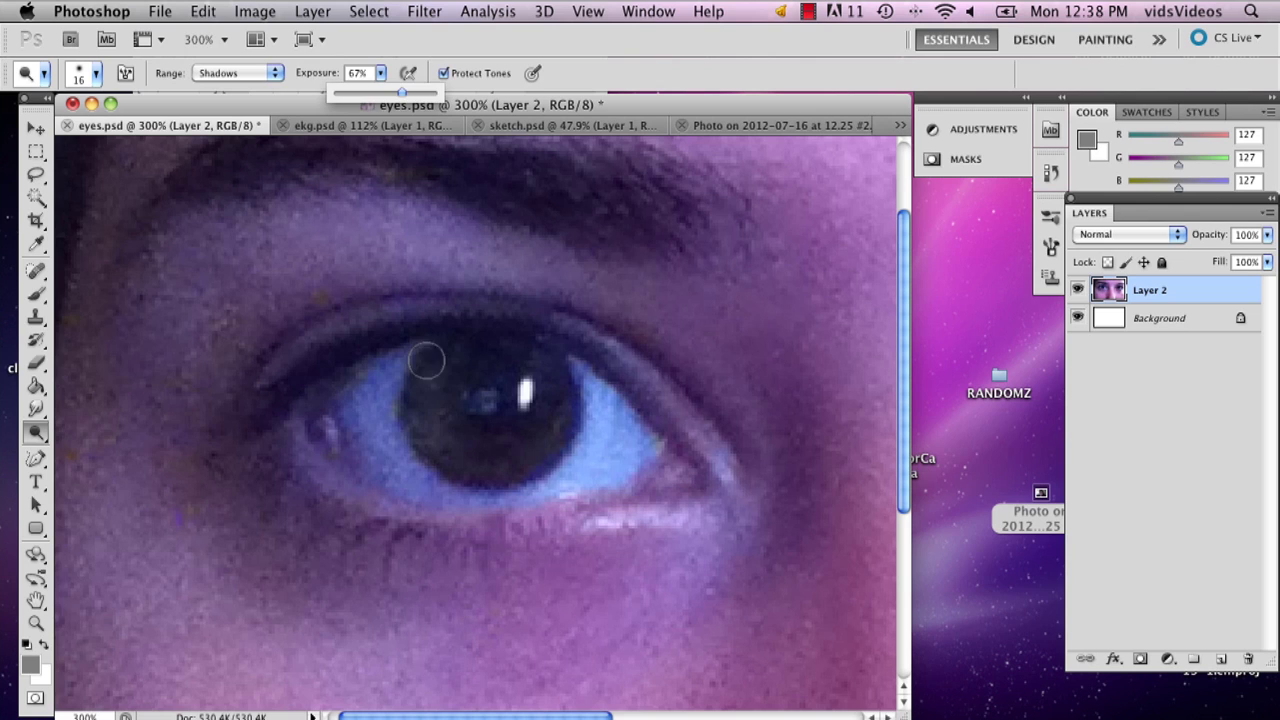
pyautogui.moveTo(425, 360)
pyautogui.mouseDown()
pyautogui.moveTo(449, 357)
pyautogui.moveTo(443, 409)
pyautogui.moveTo(494, 454)
pyautogui.moveTo(543, 430)
pyautogui.moveTo(546, 403)
pyautogui.moveTo(543, 417)
pyautogui.moveTo(471, 449)
pyautogui.moveTo(452, 363)
pyautogui.moveTo(441, 395)
pyautogui.moveTo(460, 444)
pyautogui.moveTo(527, 461)
pyautogui.moveTo(443, 371)
pyautogui.moveTo(490, 468)
pyautogui.moveTo(504, 432)
pyautogui.moveTo(559, 392)
pyautogui.mouseUp()
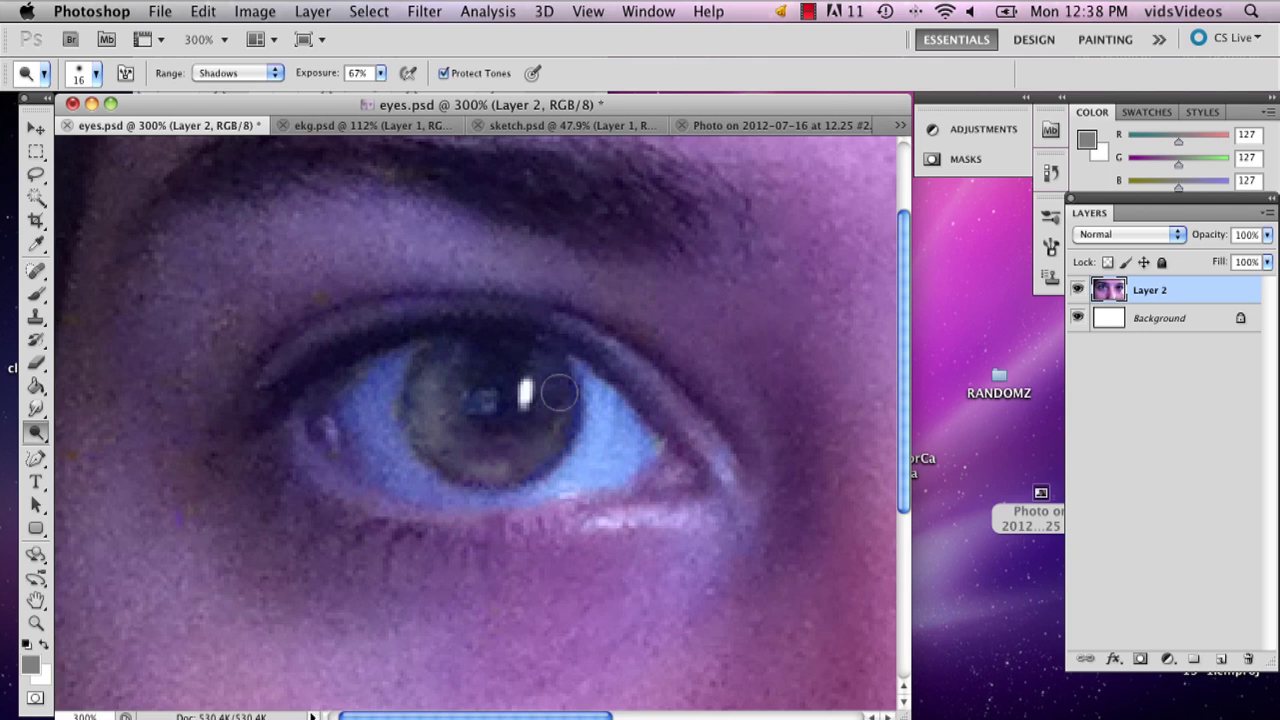
# Fit the whole photo on screen and dodge the right iris lighter after a trial smudge
pyautogui.click(38, 622)
pyautogui.click(530, 70)
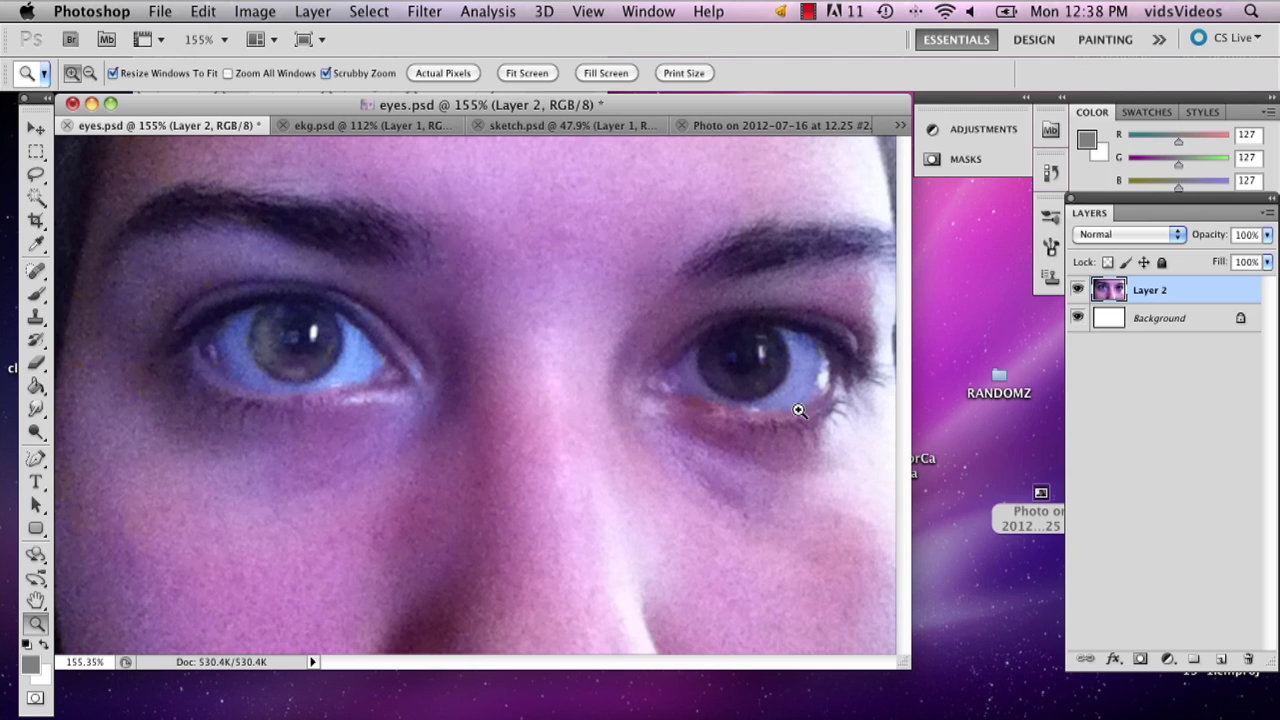
pyautogui.click(36, 408)
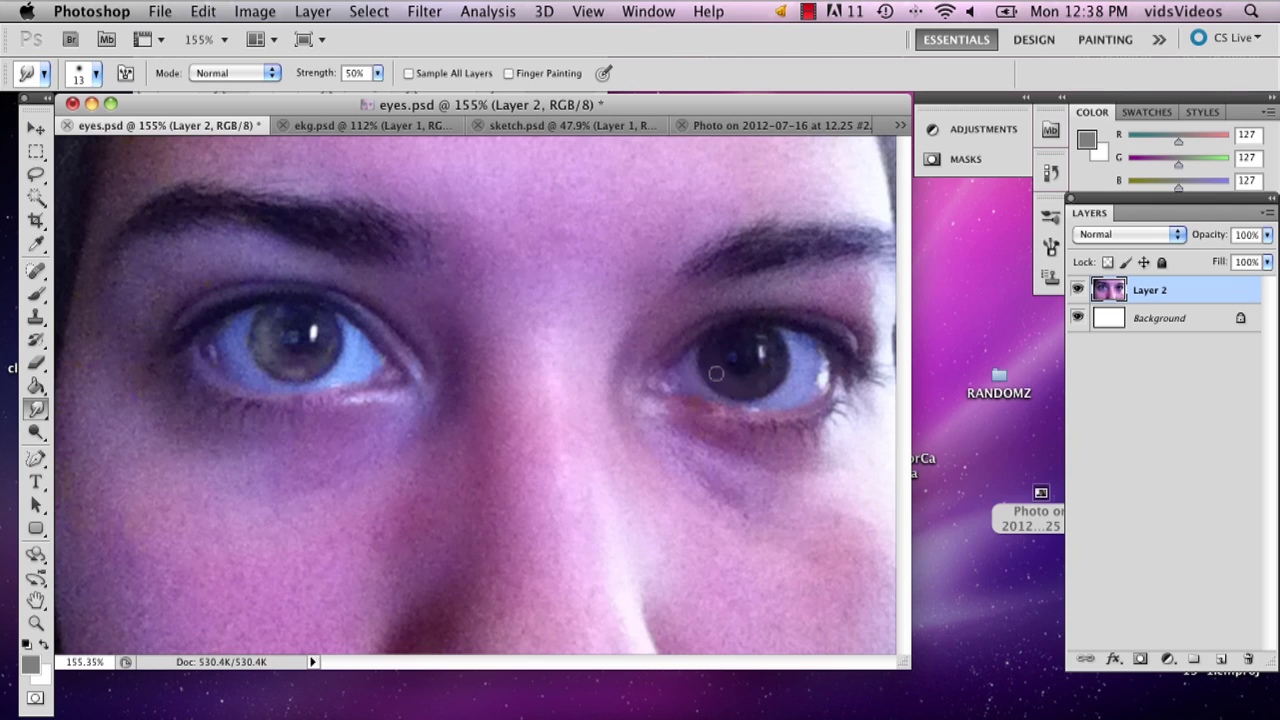
pyautogui.moveTo(772, 375); pyautogui.dragTo(725, 369)
pyautogui.click(36, 431)
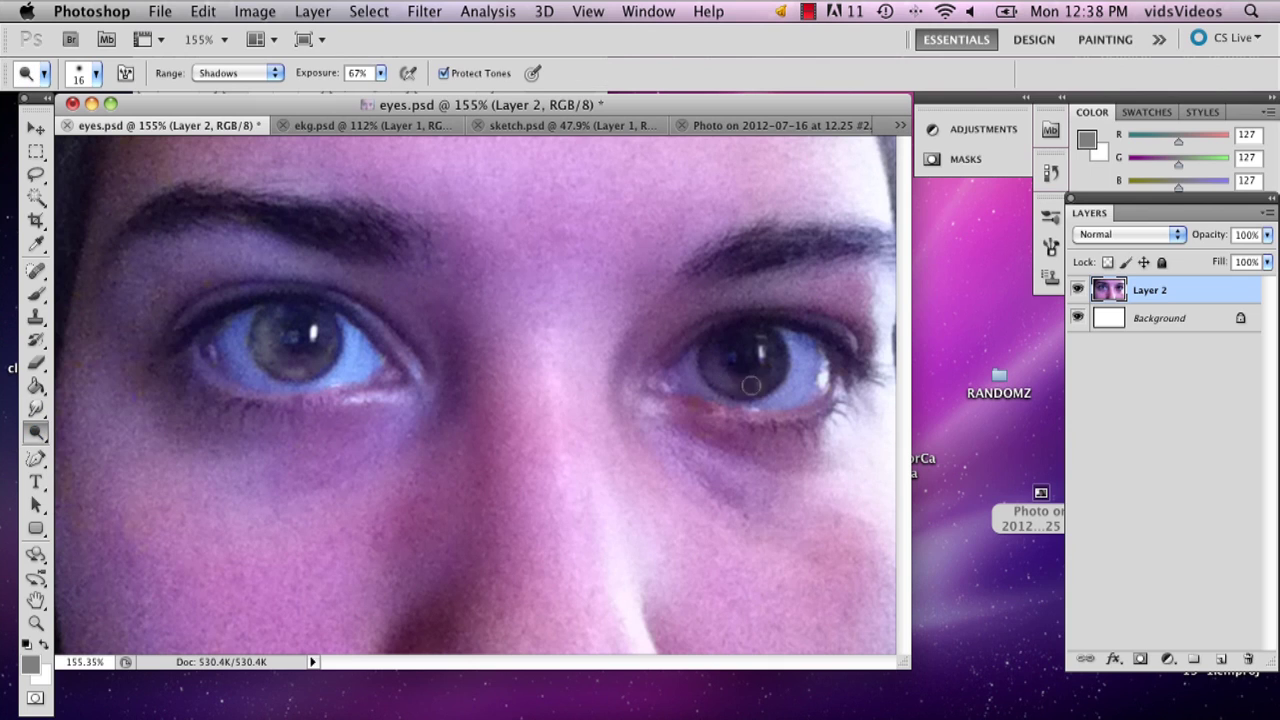
pyautogui.moveTo(753, 381)
pyautogui.mouseDown()
pyautogui.moveTo(775, 345)
pyautogui.moveTo(728, 392)
pyautogui.mouseUp()
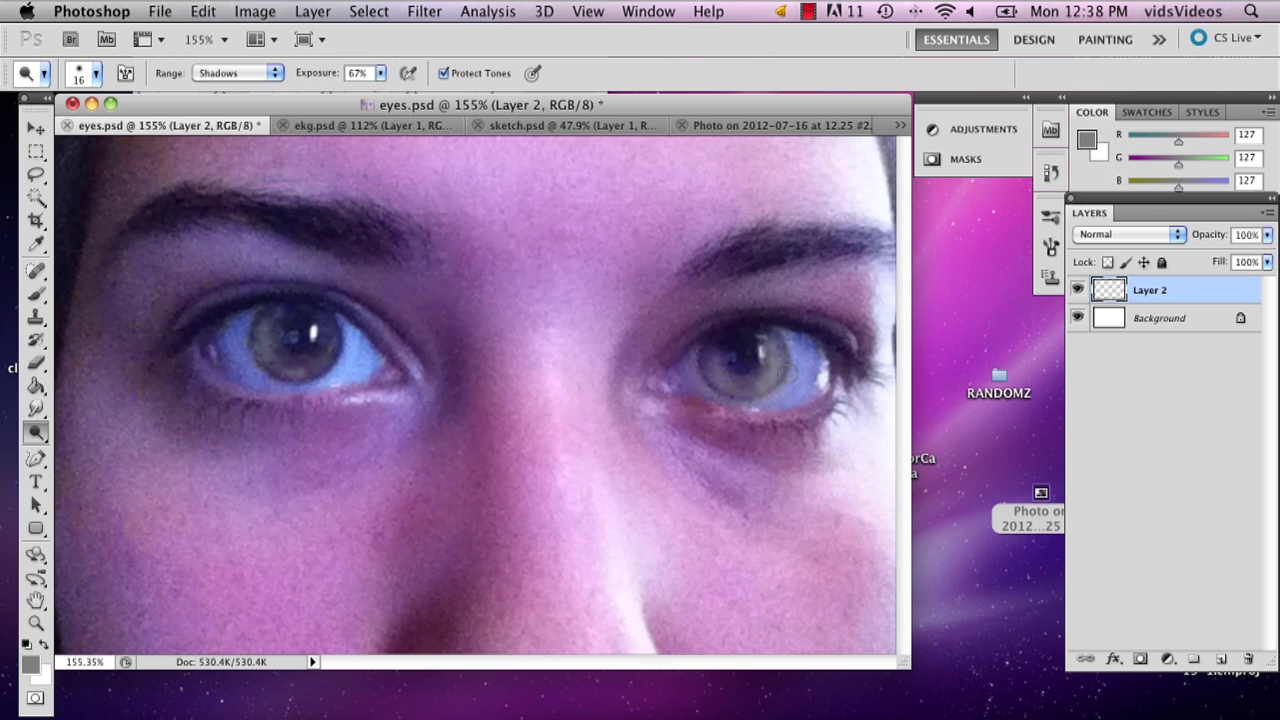
pyautogui.moveTo(770, 355)
pyautogui.mouseDown()
pyautogui.moveTo(733, 385)
pyautogui.moveTo(748, 374)
pyautogui.mouseUp()
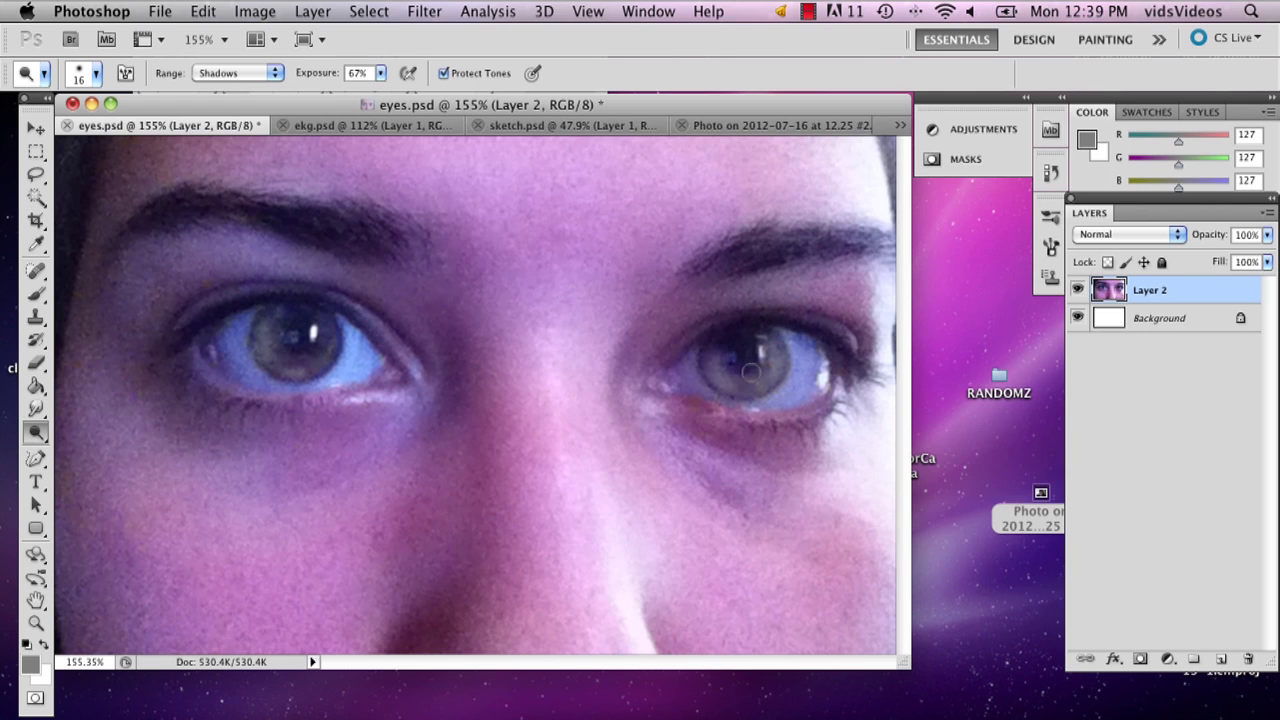
# Add Layer 3 with the Brush tool, olive-green foreground colour and 21 px soft tip
pyautogui.click(35, 294)
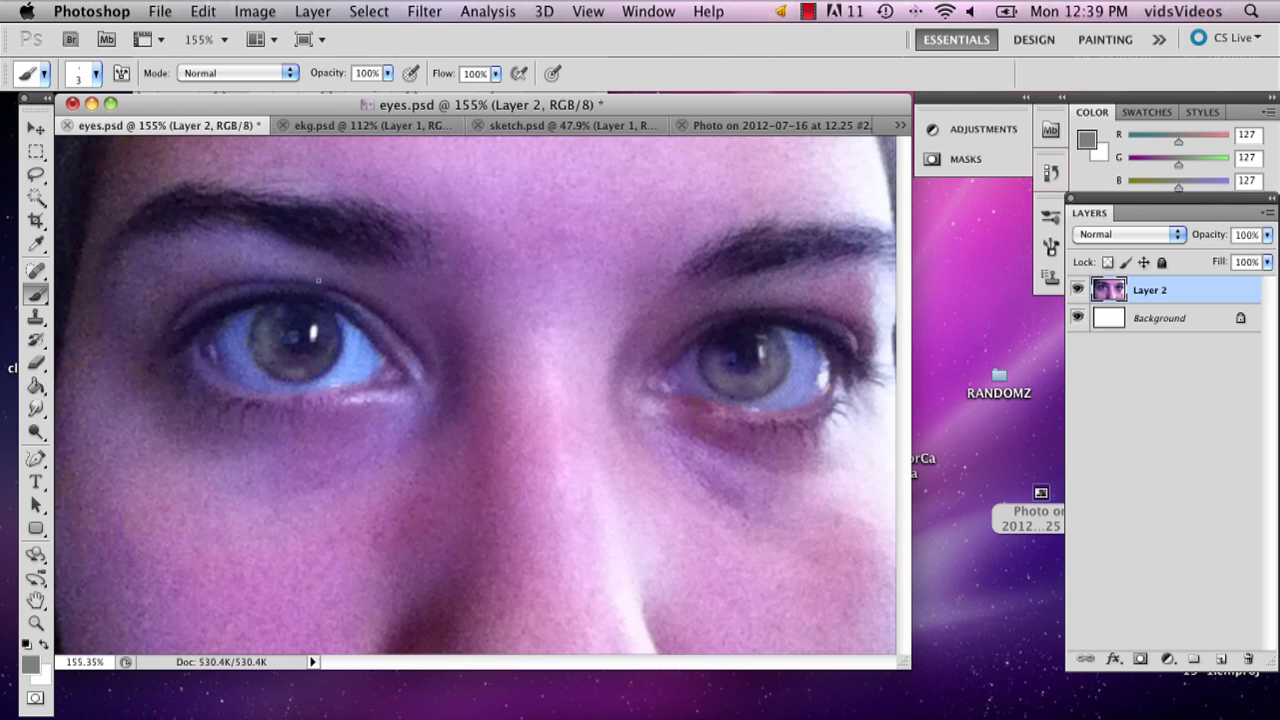
pyautogui.click(1222, 660)
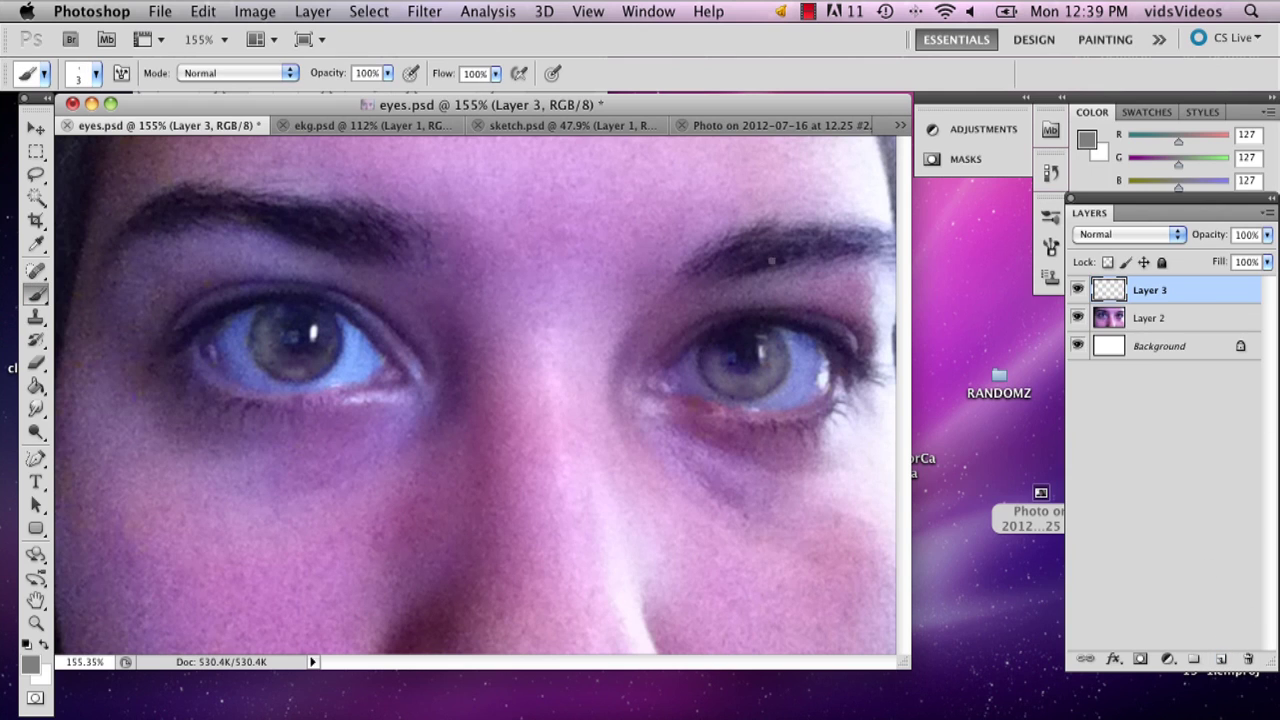
pyautogui.click(35, 655)
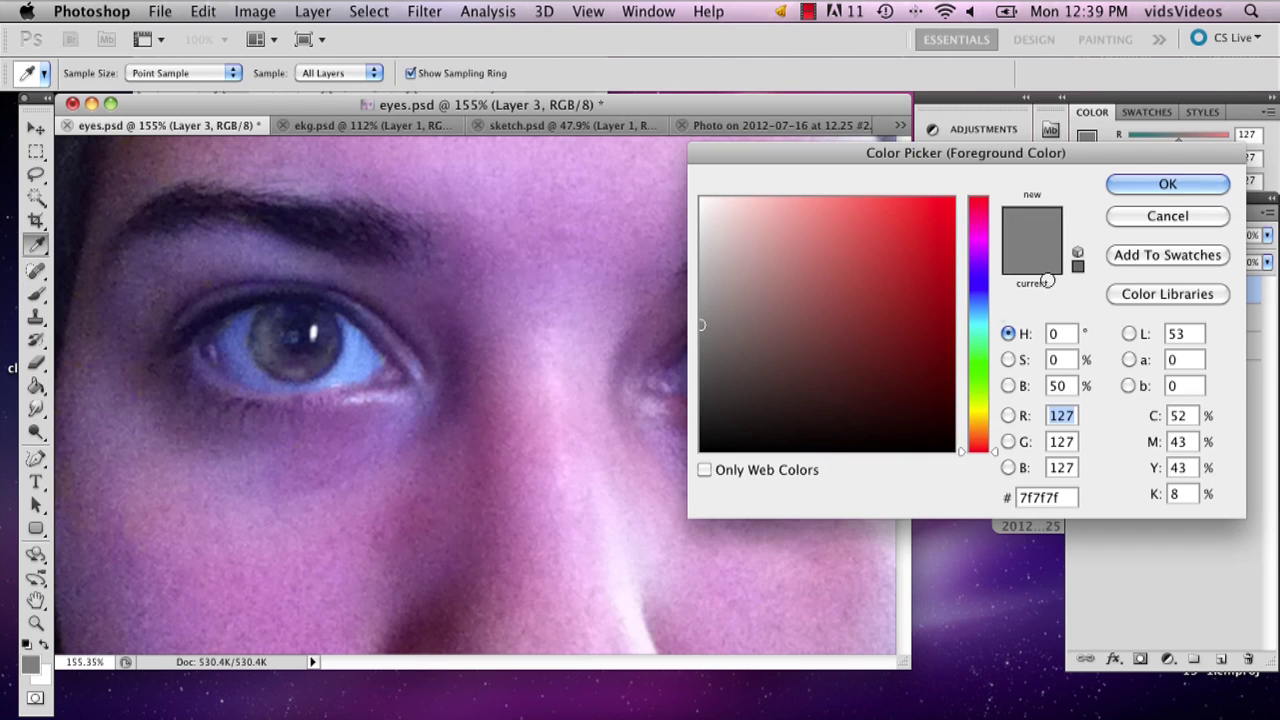
pyautogui.click(975, 397)
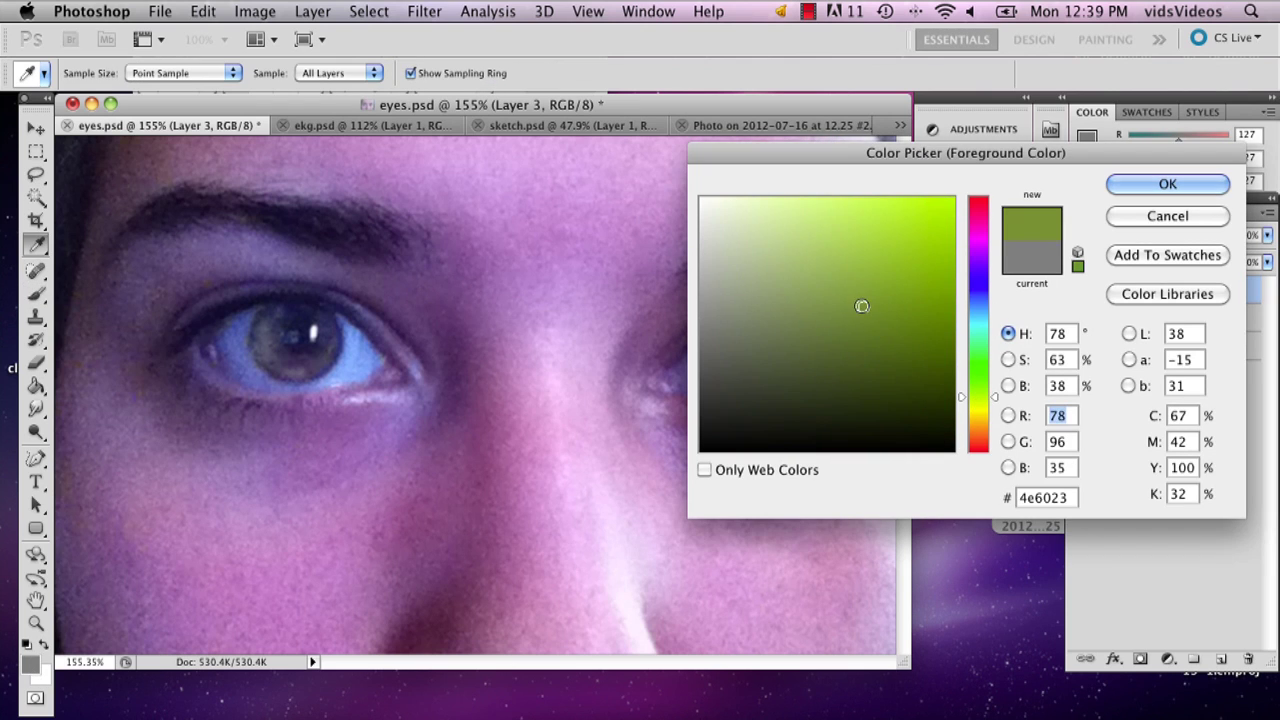
pyautogui.click(863, 307)
pyautogui.click(1167, 184)
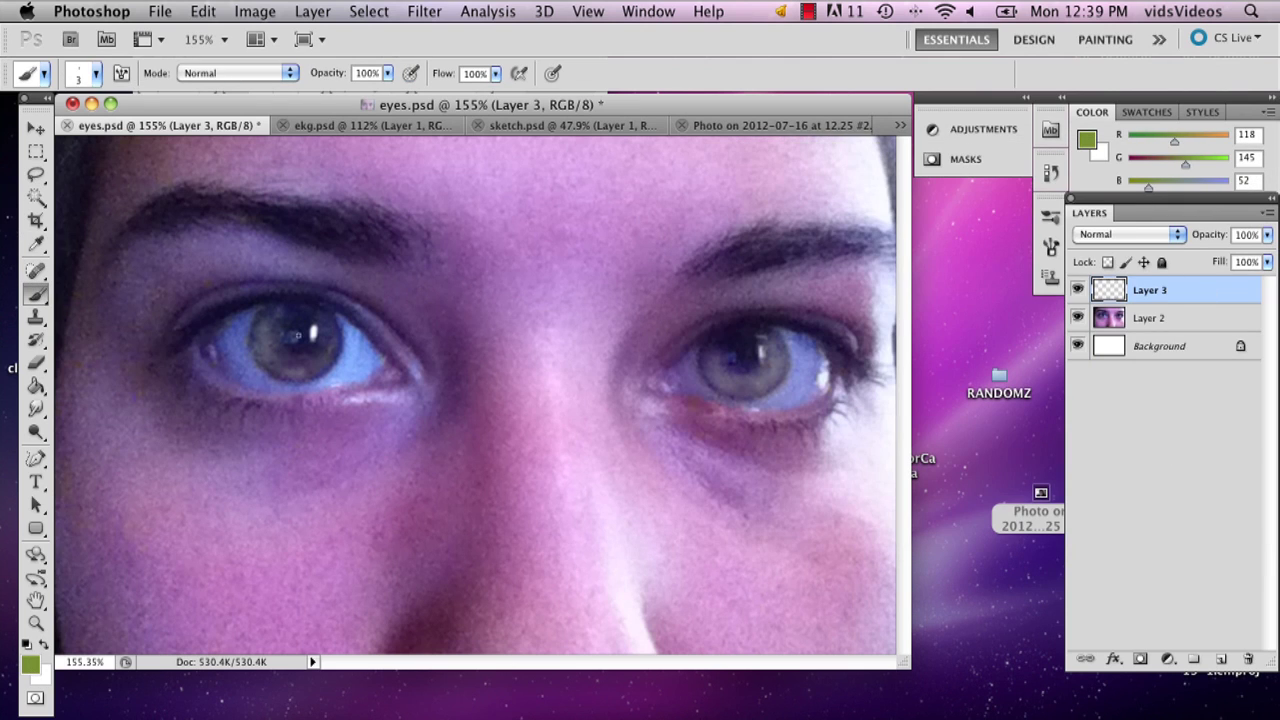
pyautogui.click(95, 73)
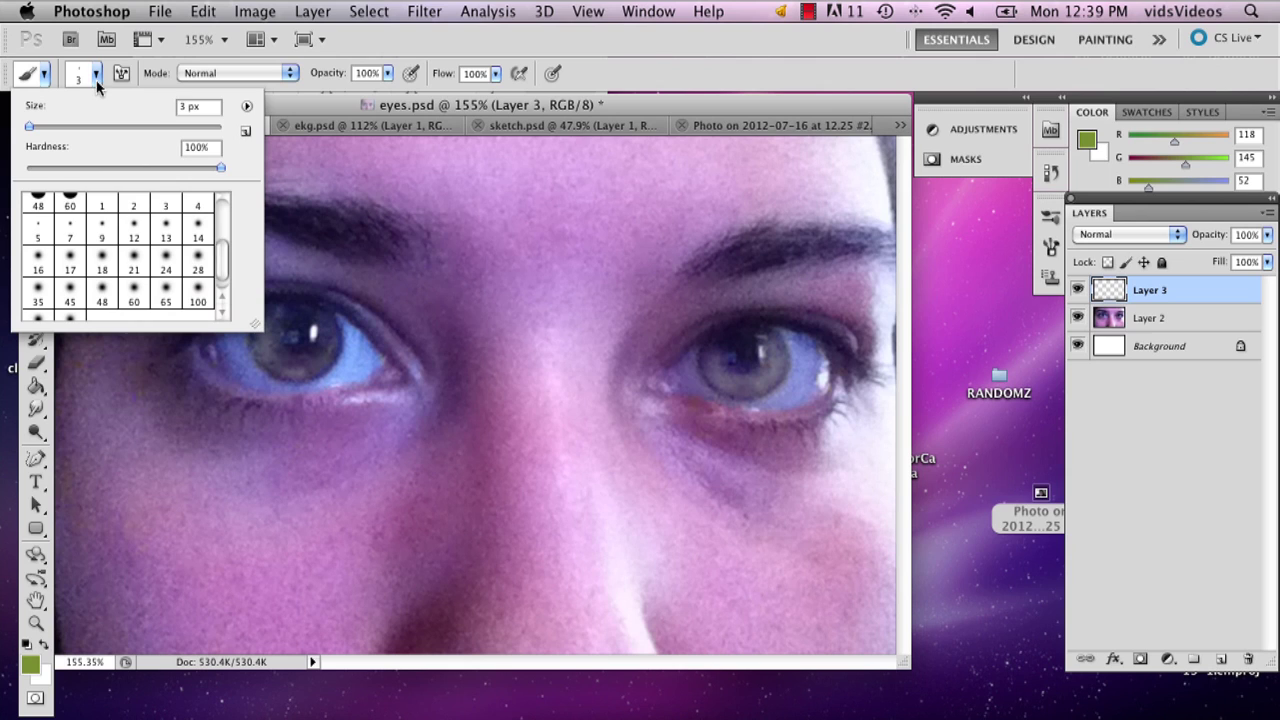
pyautogui.click(133, 265)
# Paint olive green over the left iris, then the right iris, on Layer 3
pyautogui.click(293, 334)
pyautogui.moveTo(293, 334)
pyautogui.mouseDown()
pyautogui.moveTo(270, 358)
pyautogui.moveTo(300, 368)
pyautogui.moveTo(320, 322)
pyautogui.moveTo(274, 354)
pyautogui.mouseUp()
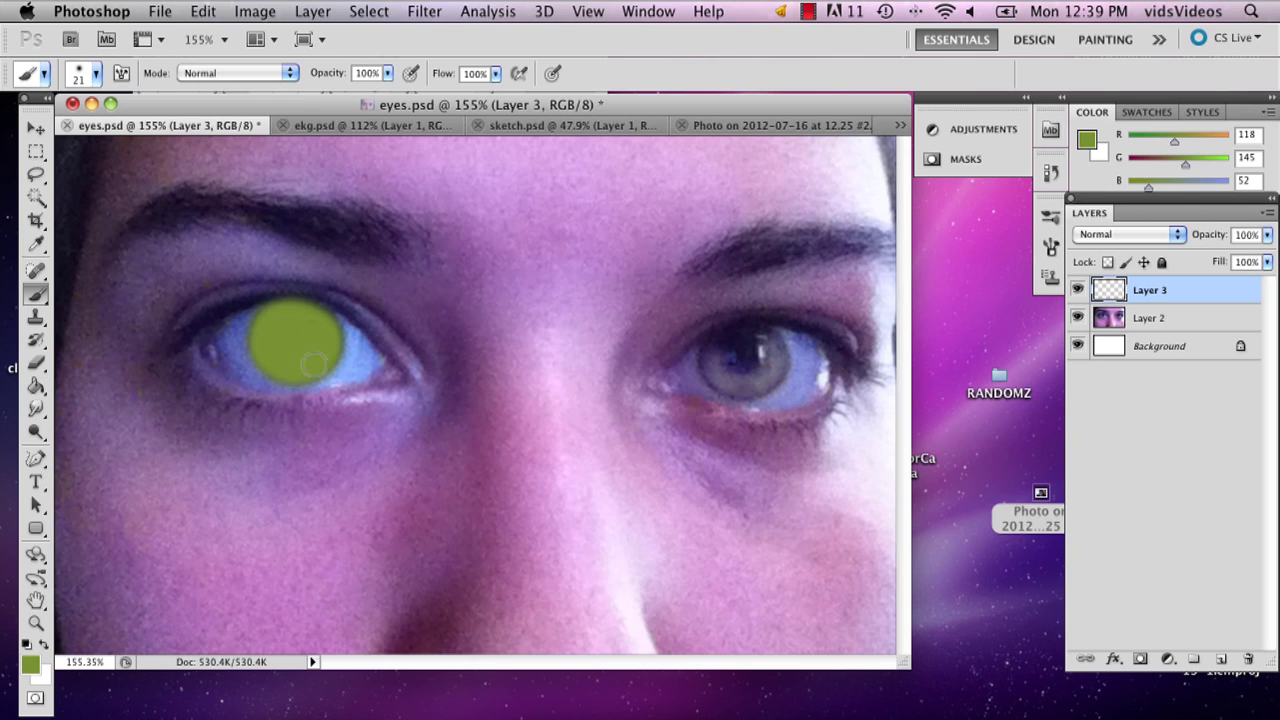
pyautogui.moveTo(730, 383)
pyautogui.mouseDown()
pyautogui.moveTo(722, 350)
pyautogui.moveTo(748, 350)
pyautogui.moveTo(749, 369)
pyautogui.moveTo(720, 345)
pyautogui.moveTo(758, 331)
pyautogui.mouseUp()
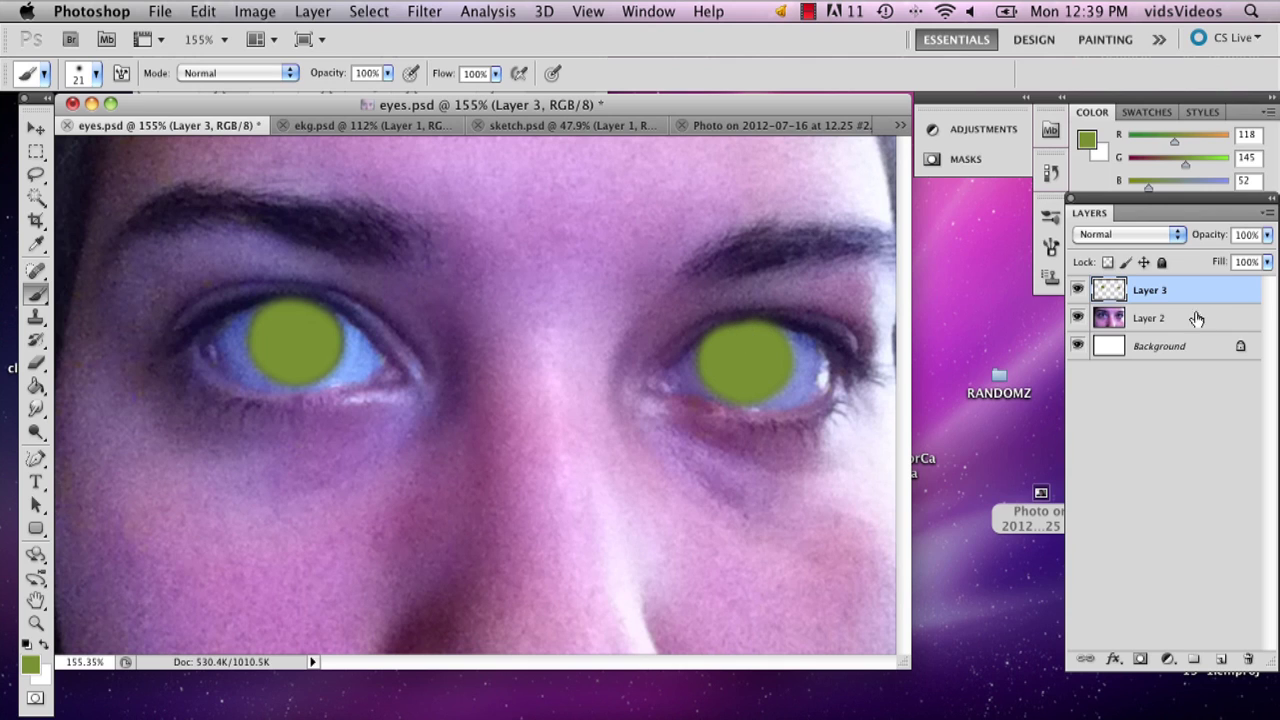
# Try Multiply, then set Layer 3's blend mode to Overlay
pyautogui.click(1140, 243)
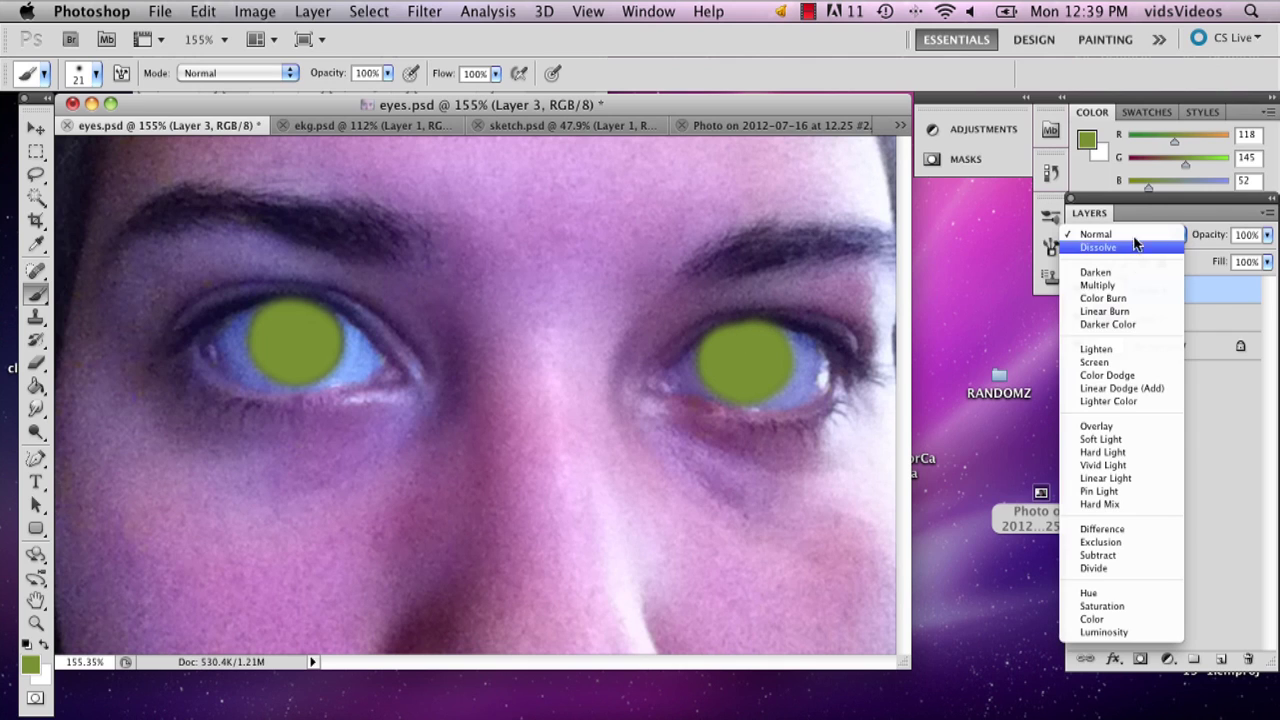
pyautogui.click(1123, 293)
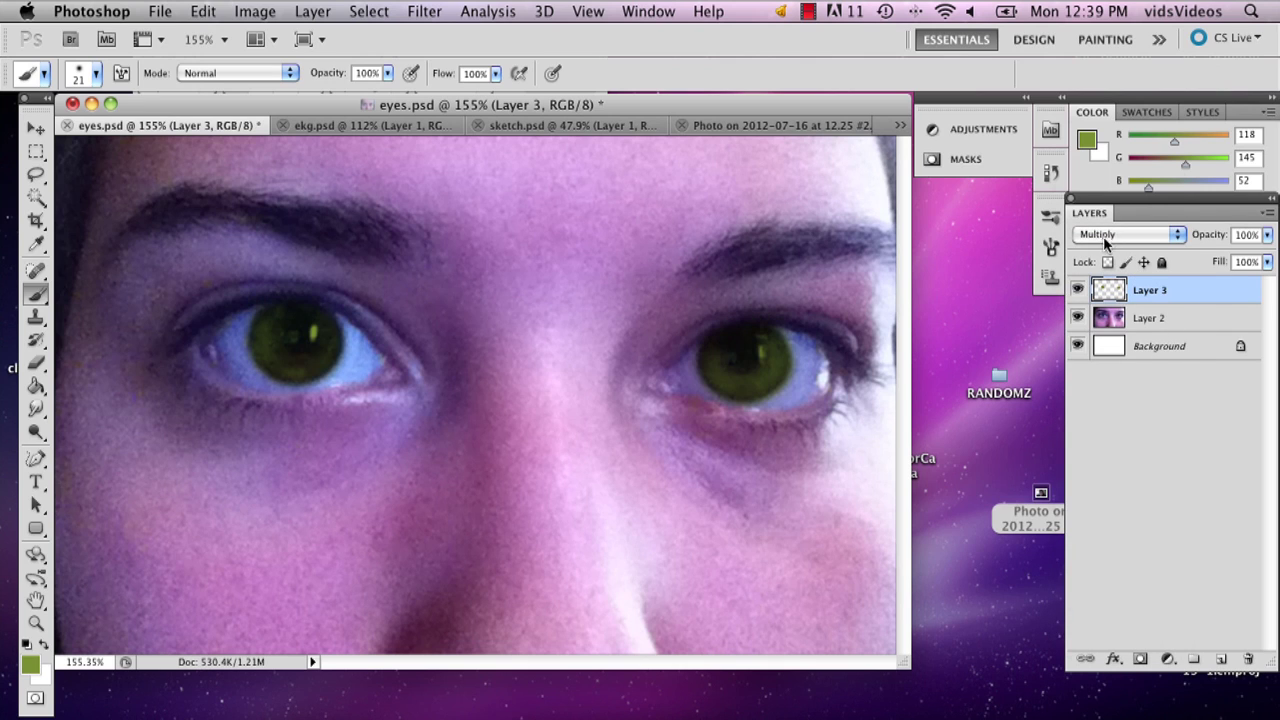
pyautogui.click(1104, 242)
pyautogui.click(1108, 375)
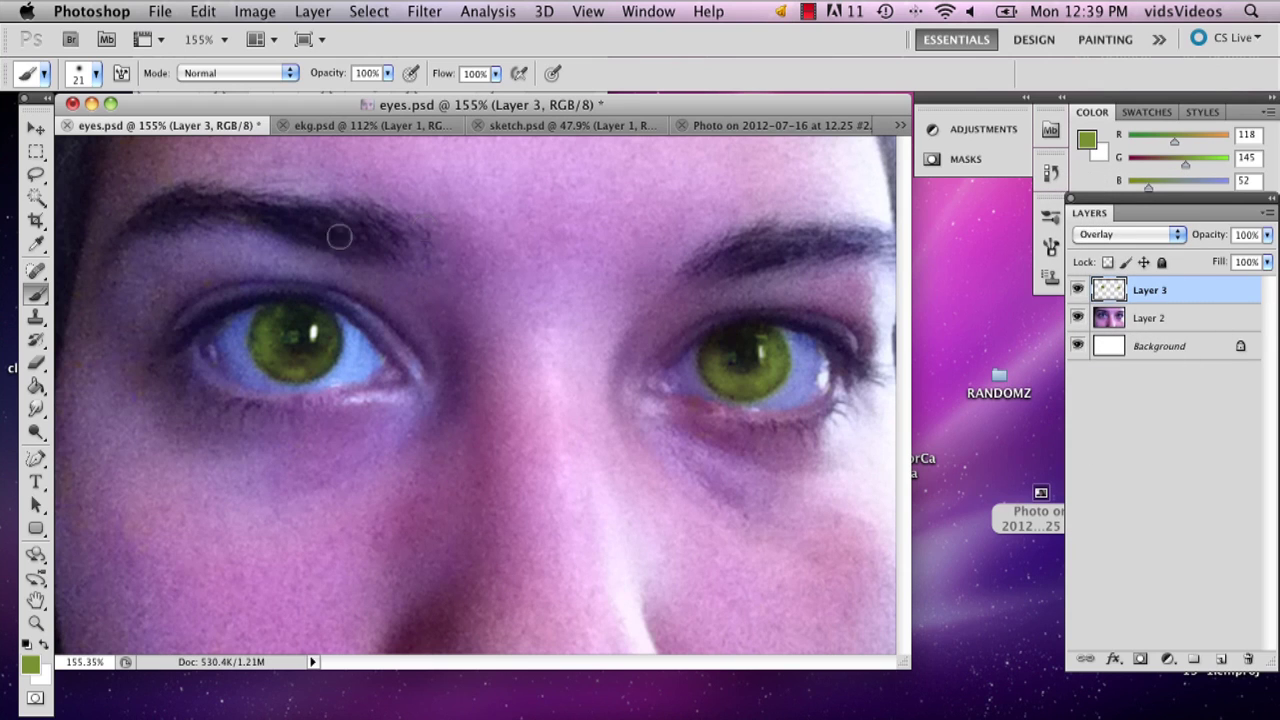
pyautogui.click(36, 362)
# Shrink the Eraser tip to 16 px
pyautogui.rightClick(211, 226)
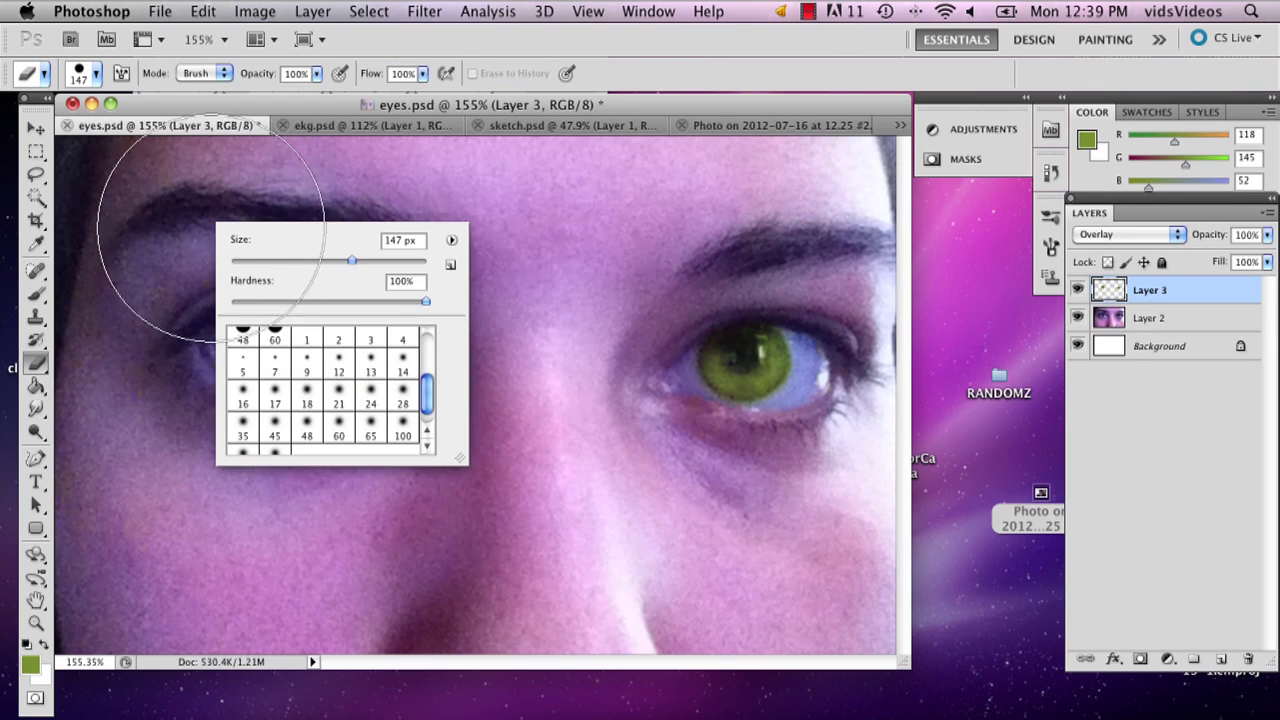
pyautogui.moveTo(351, 260); pyautogui.dragTo(246, 262)
pyautogui.click(790, 328)
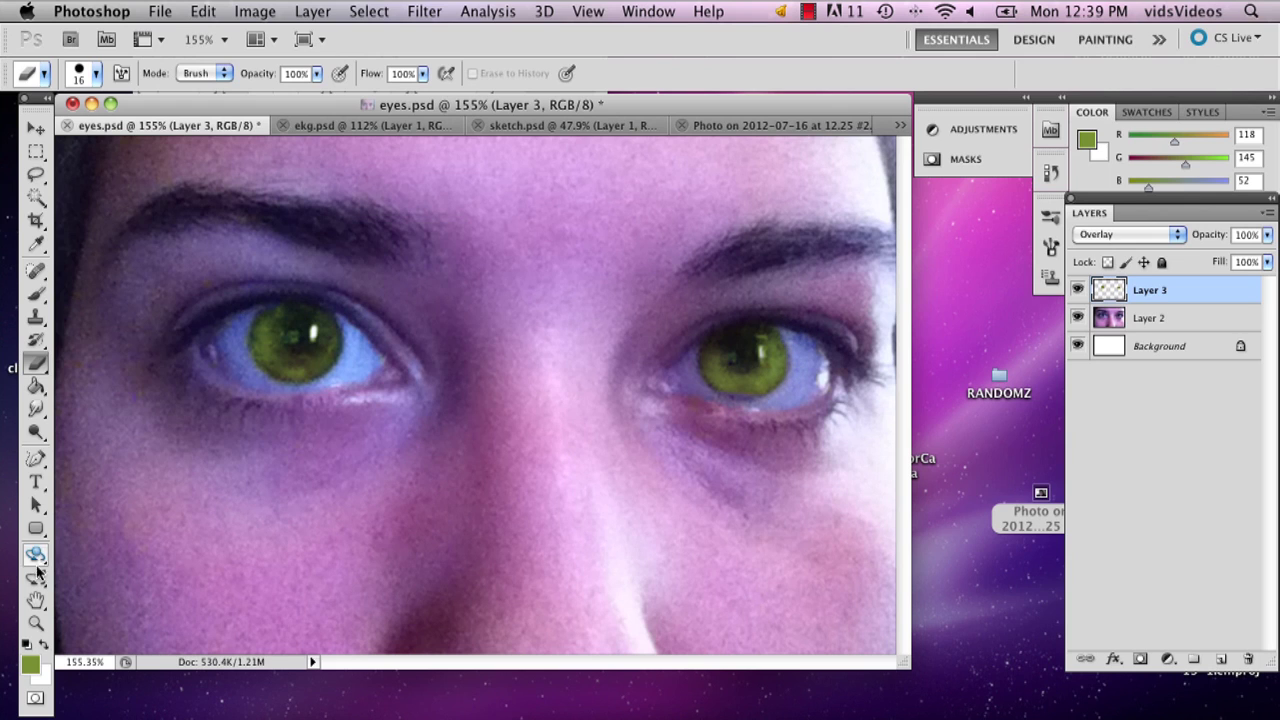
pyautogui.click(35, 622)
# View the green-eyed photo at 100% Actual Pixels
pyautogui.click(527, 73)
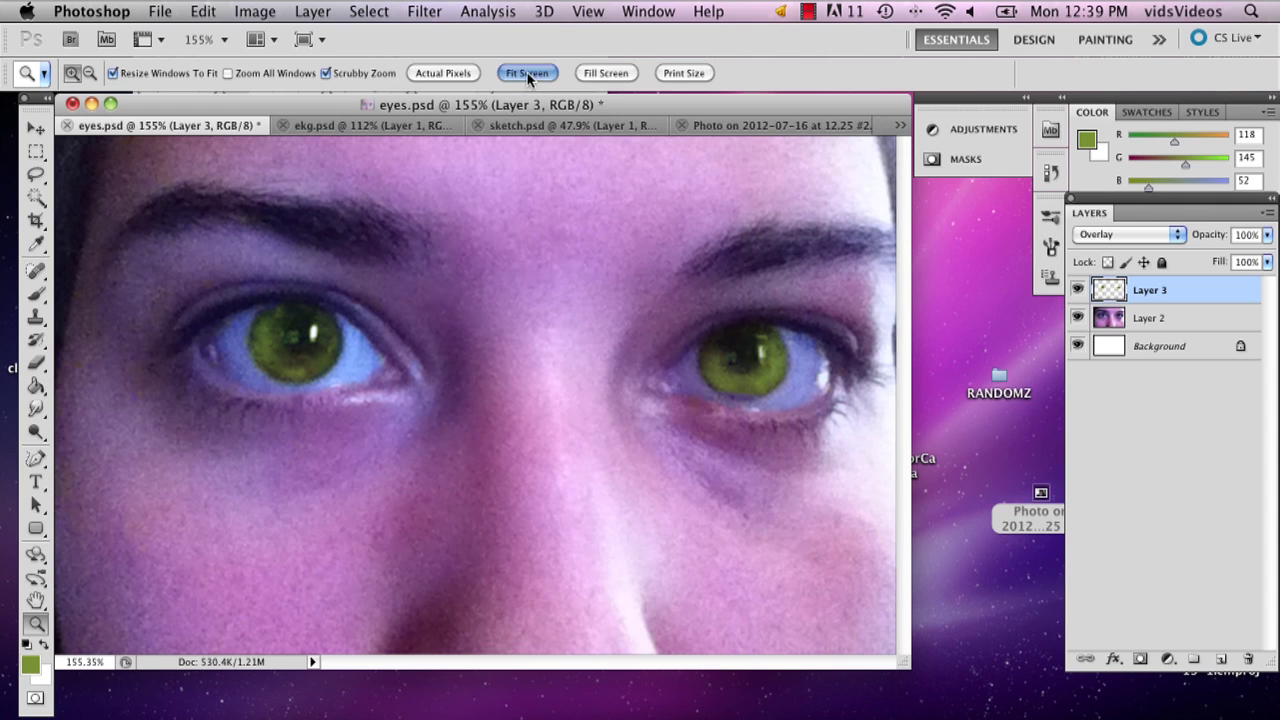
pyautogui.click(443, 73)
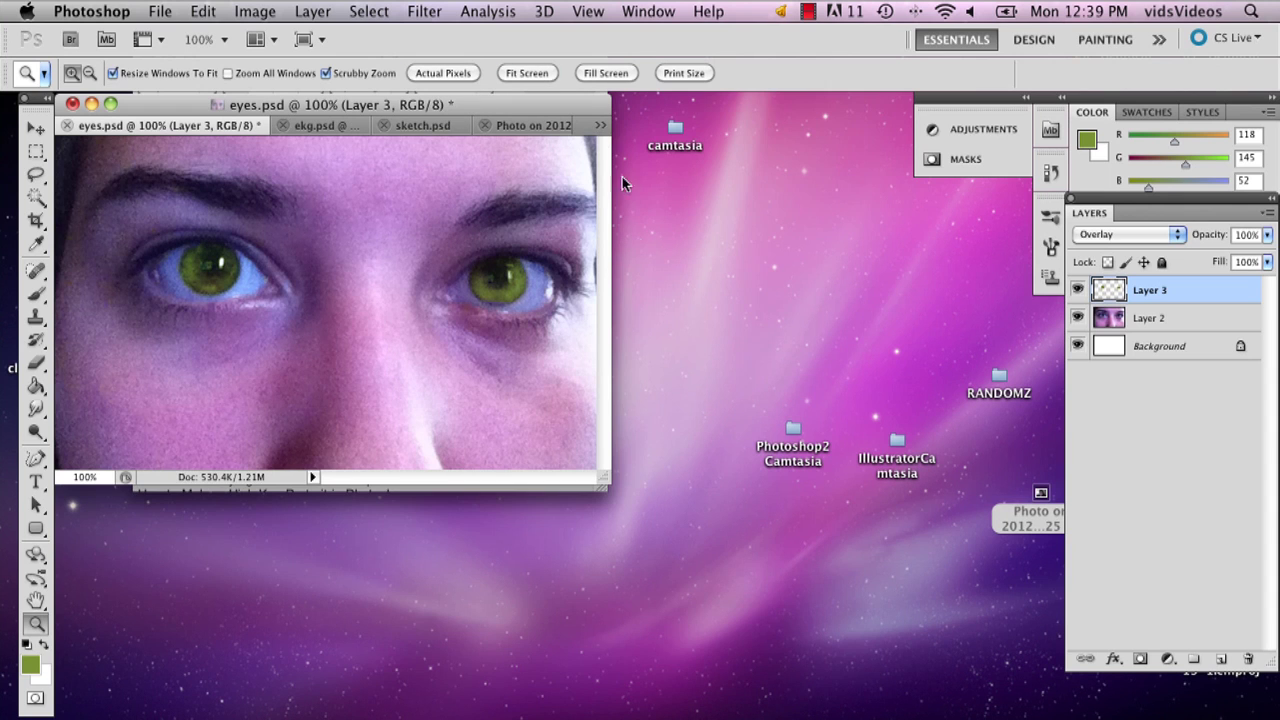